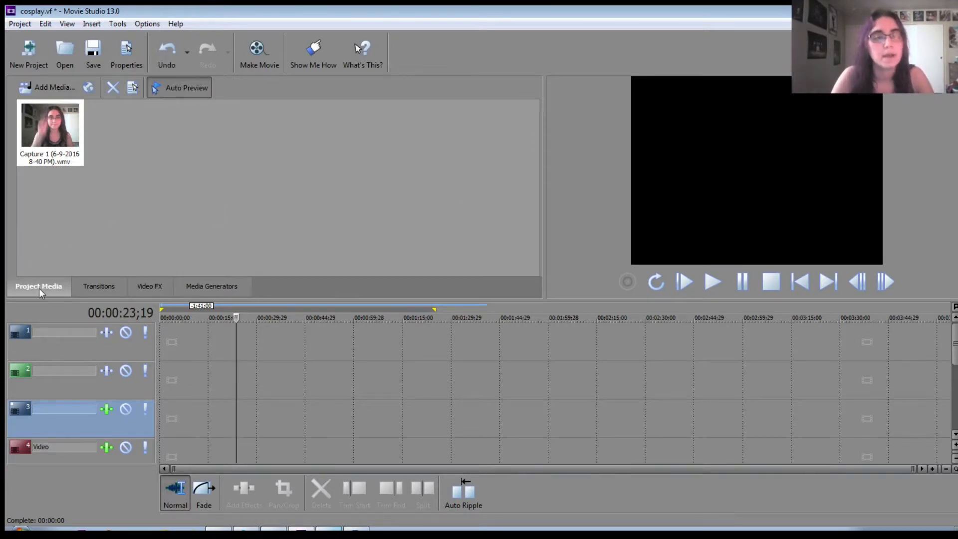
Look through the Transitions, Video FX, Media Generators and Project Media collections and the list of video and audio tracks.
click(90, 293)
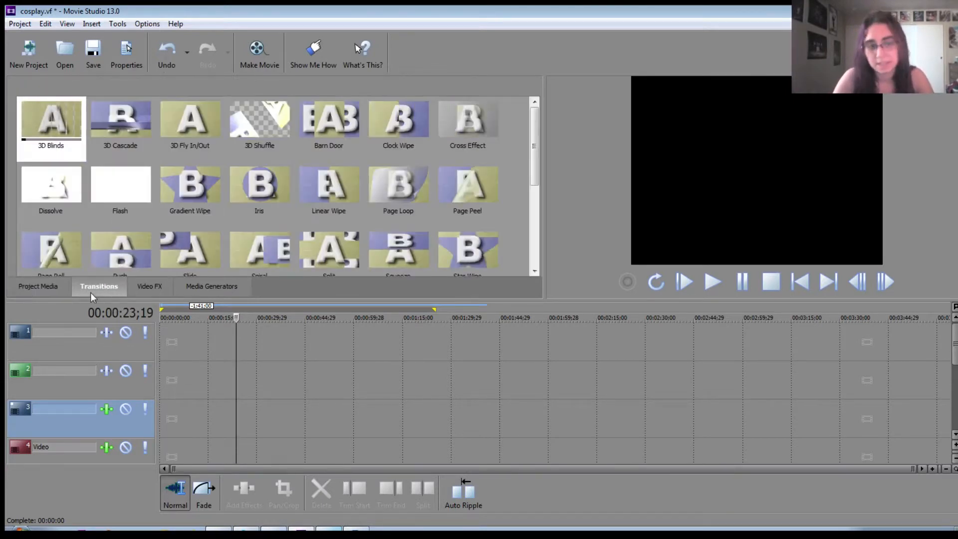
click(144, 292)
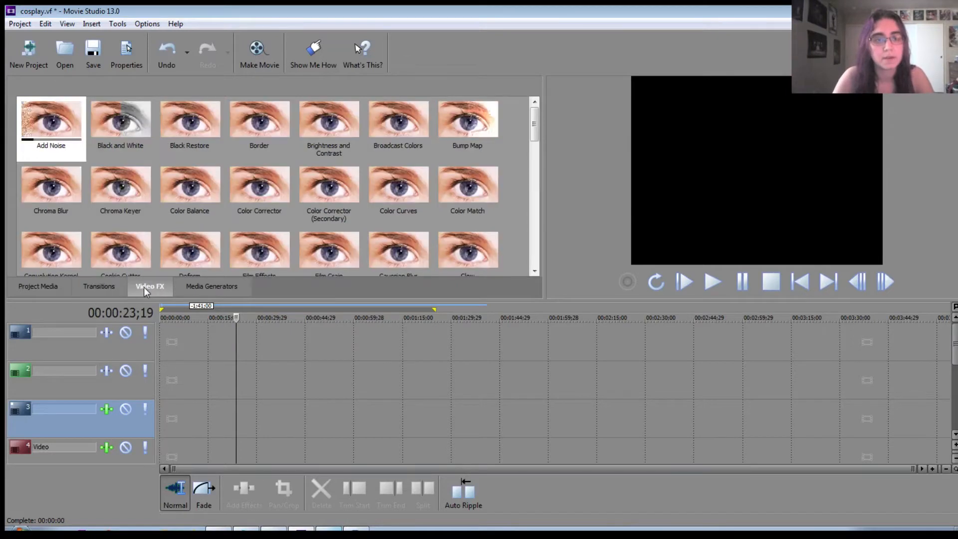
click(212, 290)
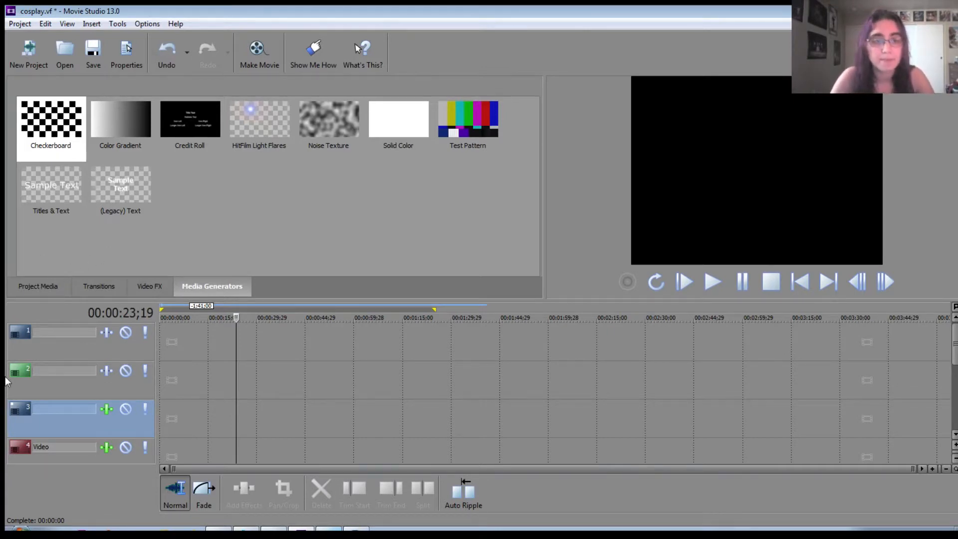
click(40, 288)
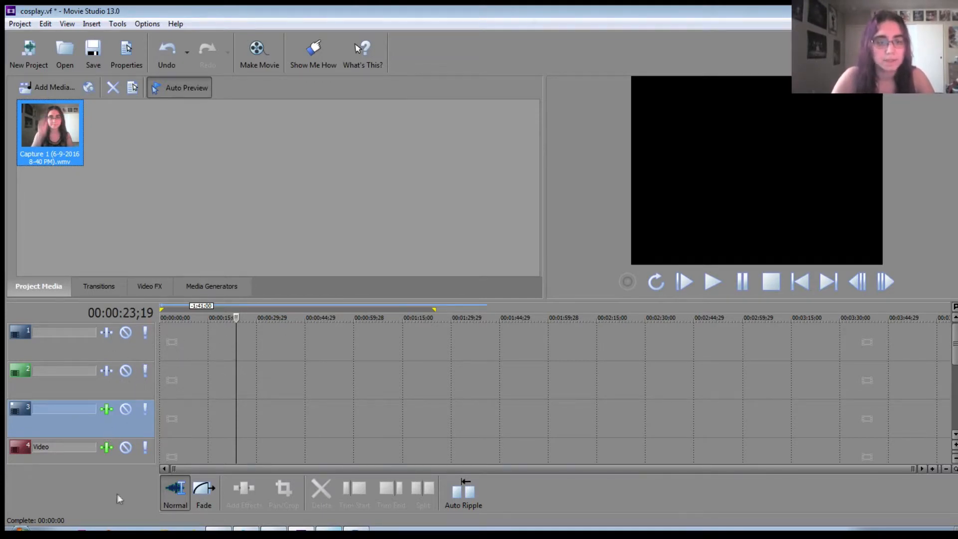
click(955, 434)
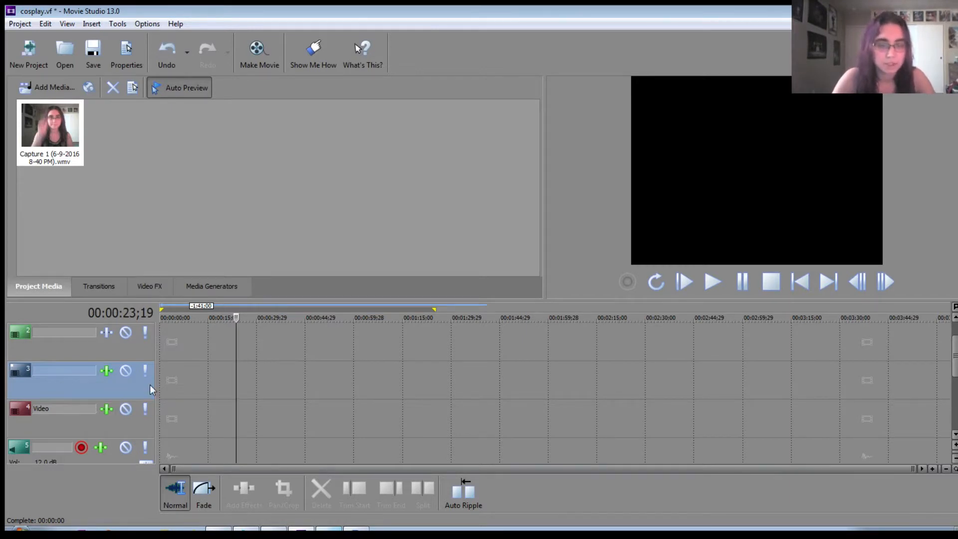
click(954, 317)
drag(955, 343, 956, 384)
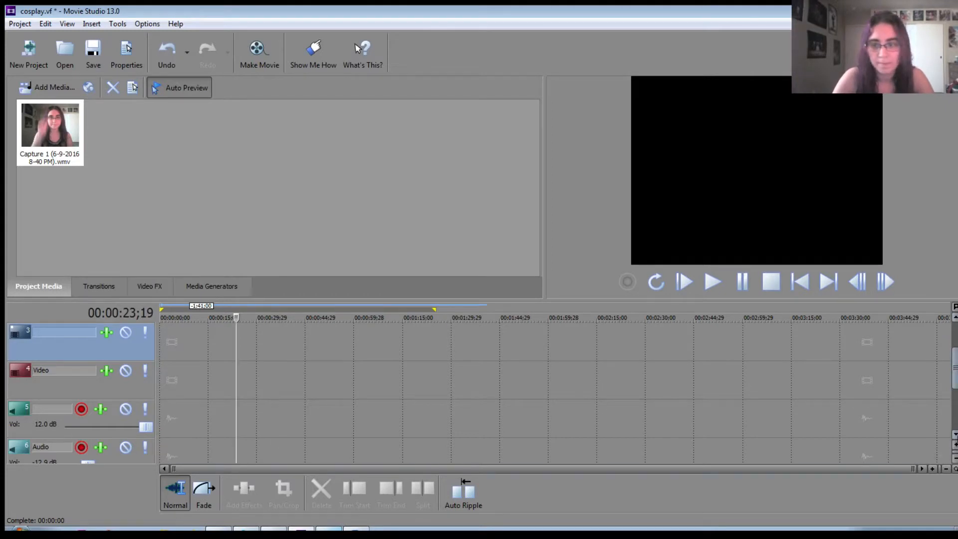
click(956, 435)
click(956, 435)
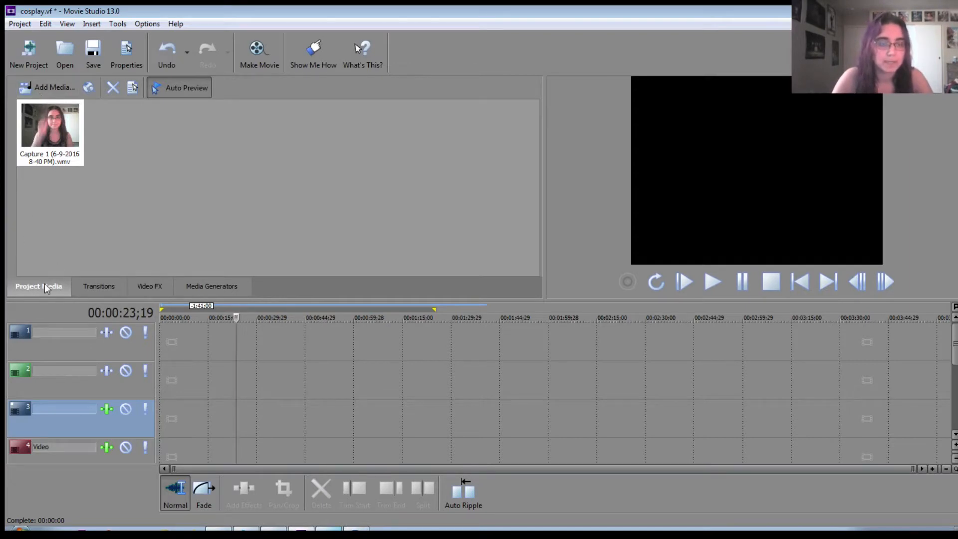
click(48, 87)
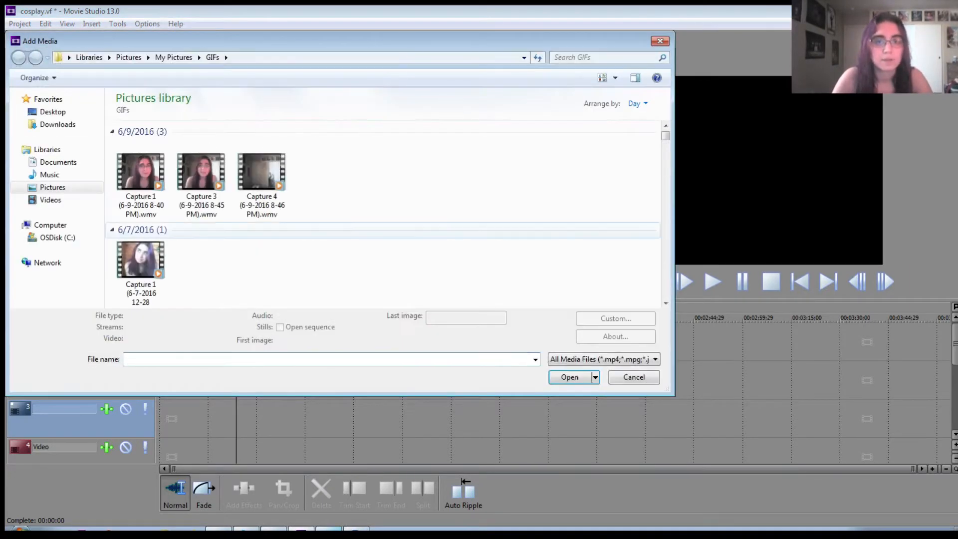
click(202, 180)
ctrl+click(262, 181)
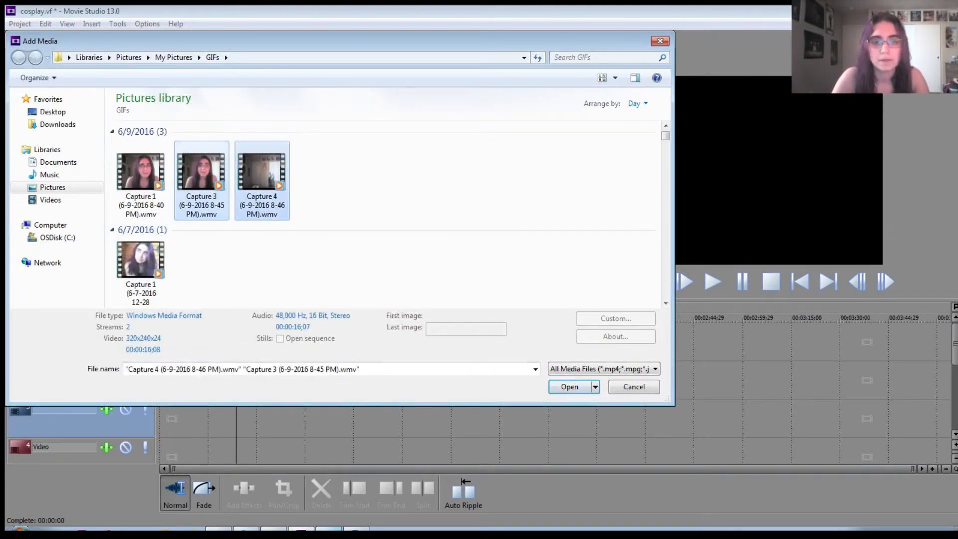
key(Return)
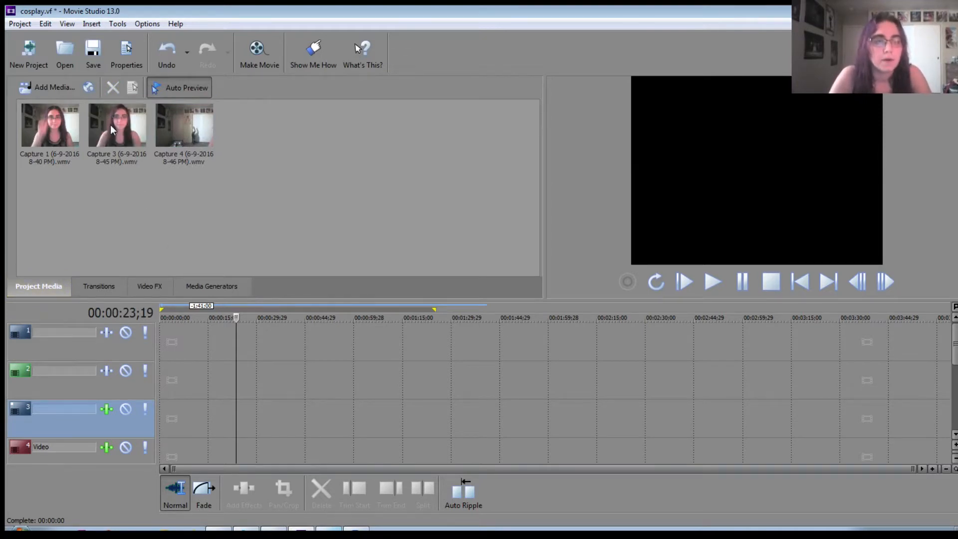
Place the Capture 3 clip on the second track near the timeline's start and view a few of its frames.
drag(110, 125, 219, 372)
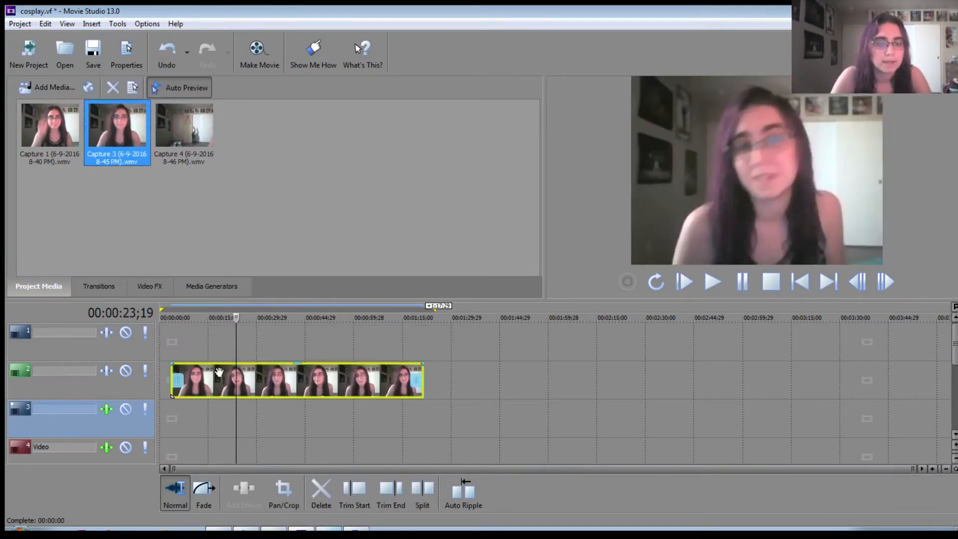
click(190, 341)
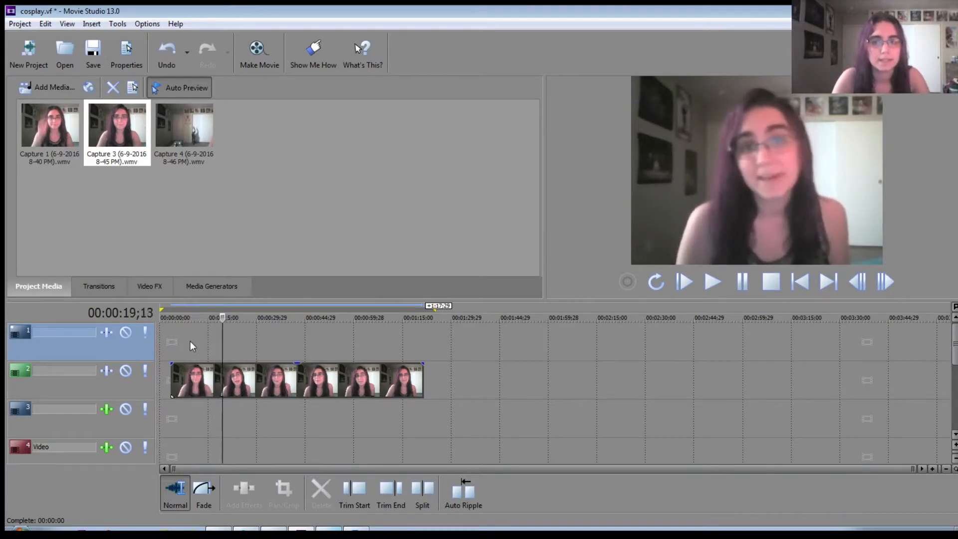
click(178, 338)
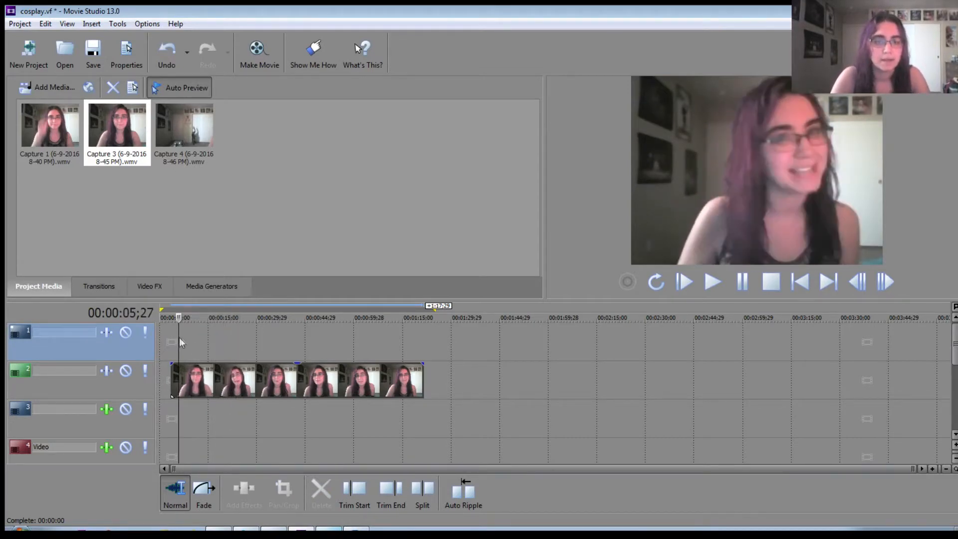
Move the Capture 3 clip down to the Video track, starting at the beginning of the timeline.
click(231, 373)
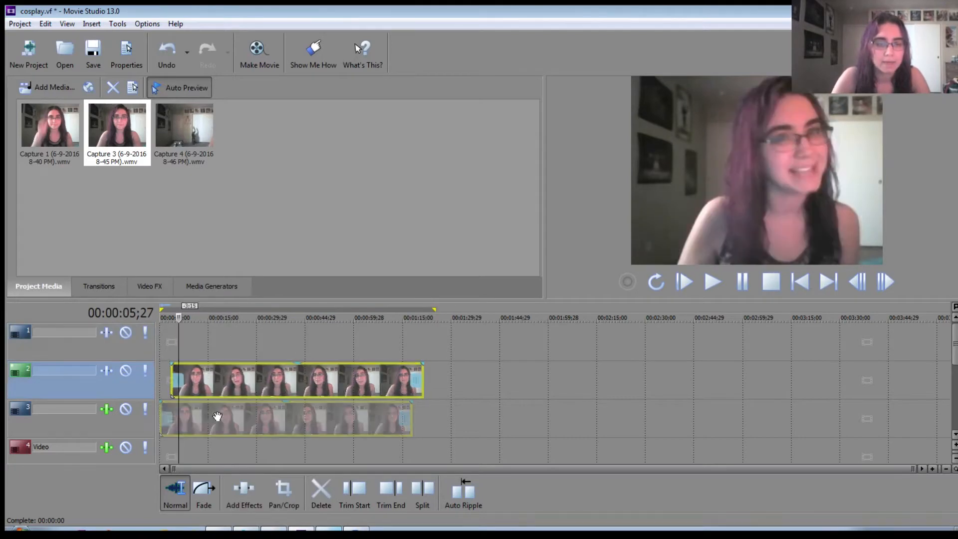
drag(231, 373, 217, 417)
click(159, 368)
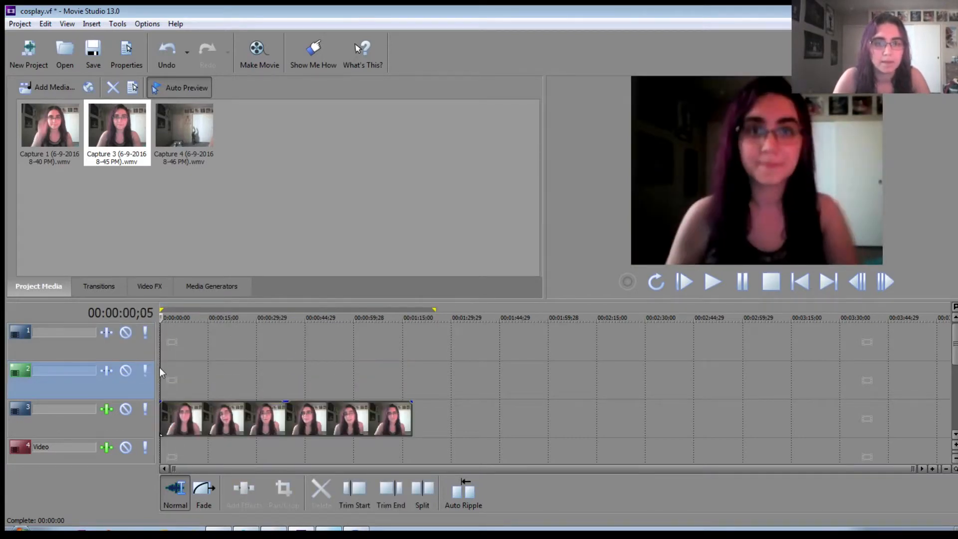
drag(228, 429, 225, 449)
click(185, 391)
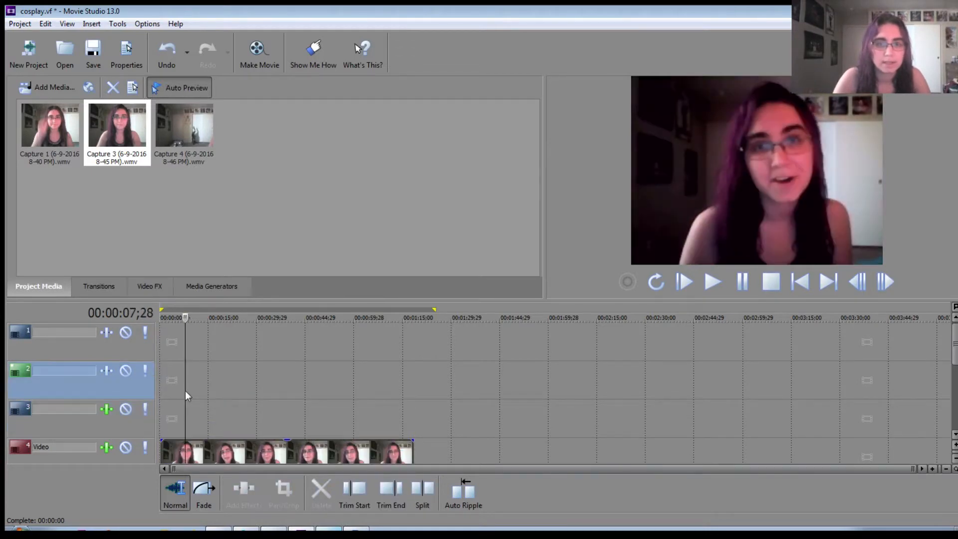
click(185, 390)
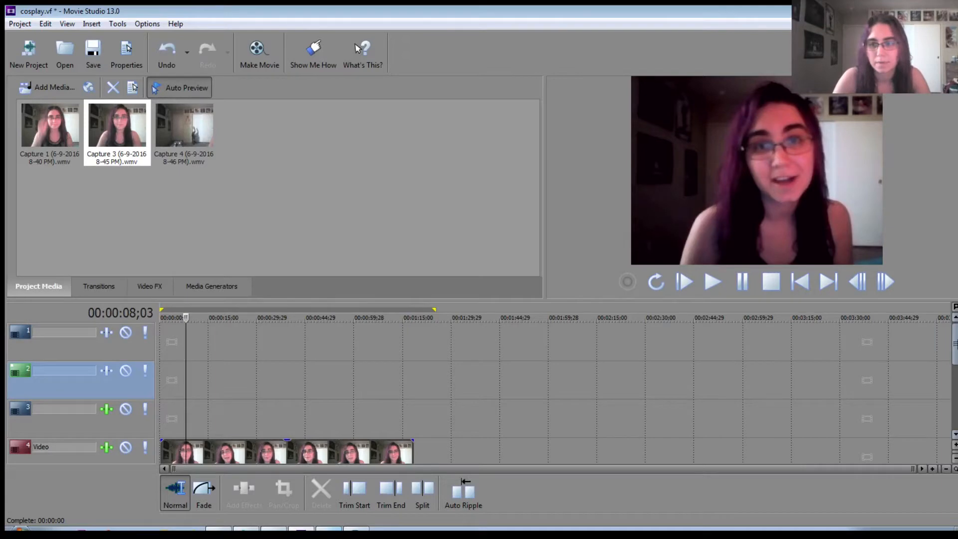
Move the Video track up one place, above the empty third track.
scroll(479, 389, down, 1)
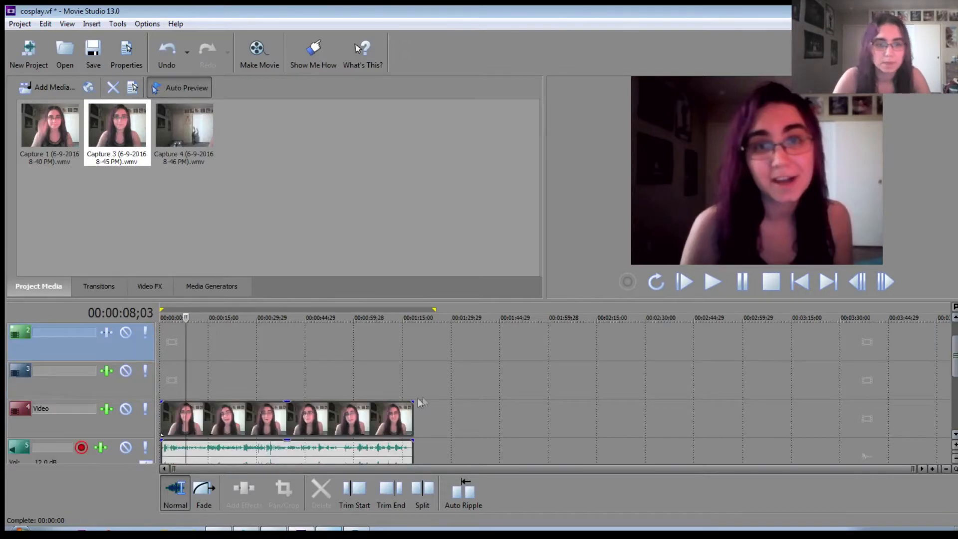
drag(122, 424, 121, 374)
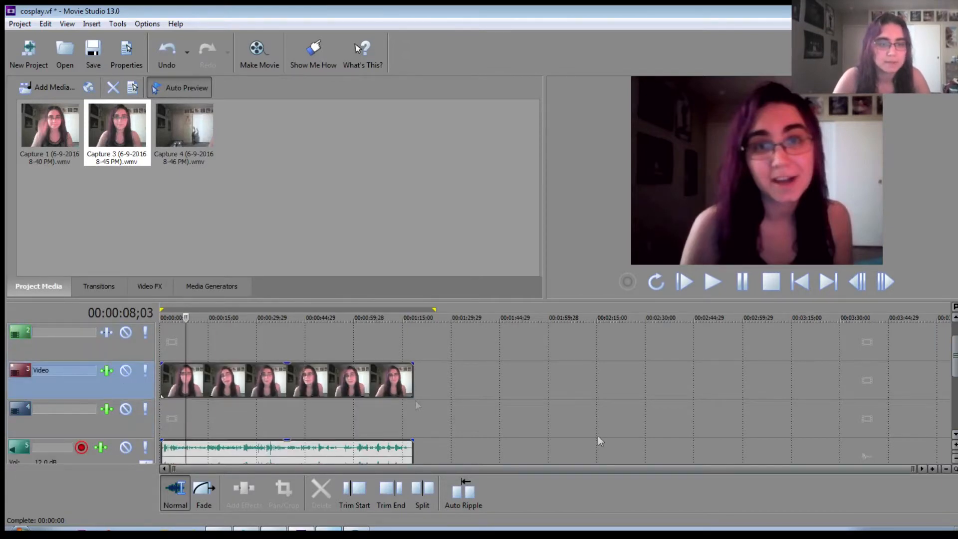
scroll(955, 350, up, 1)
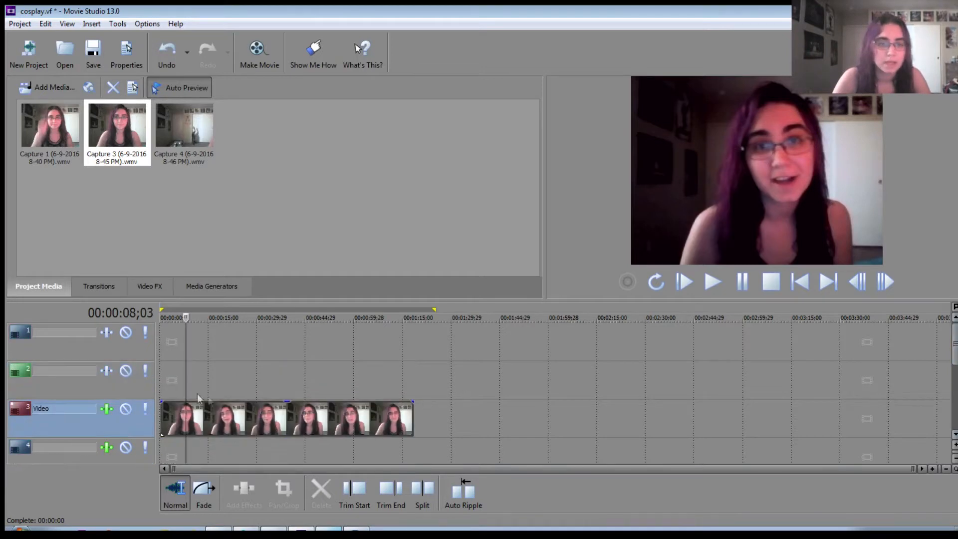
Scrub through the Capture 3 clip at several points and mark a playback range from about 16 to 38 seconds.
click(166, 381)
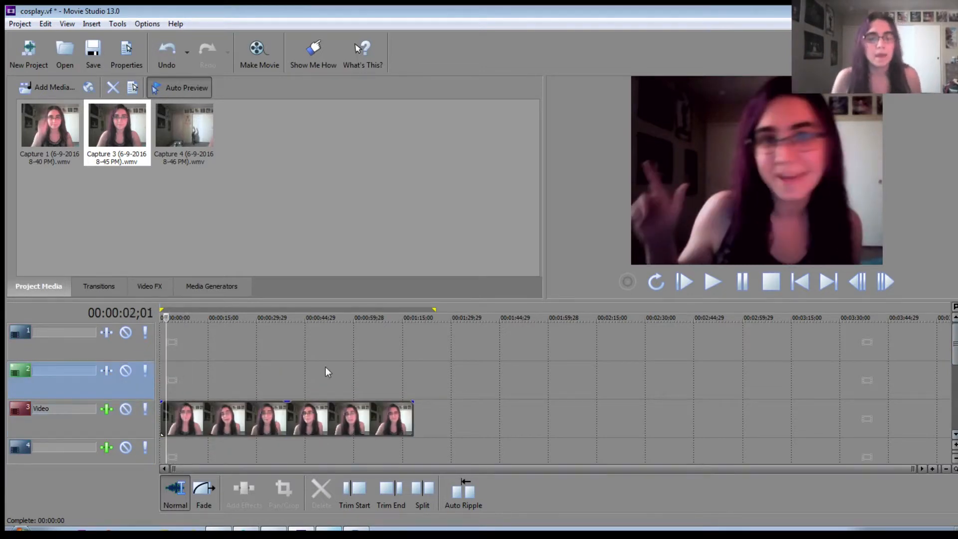
click(188, 370)
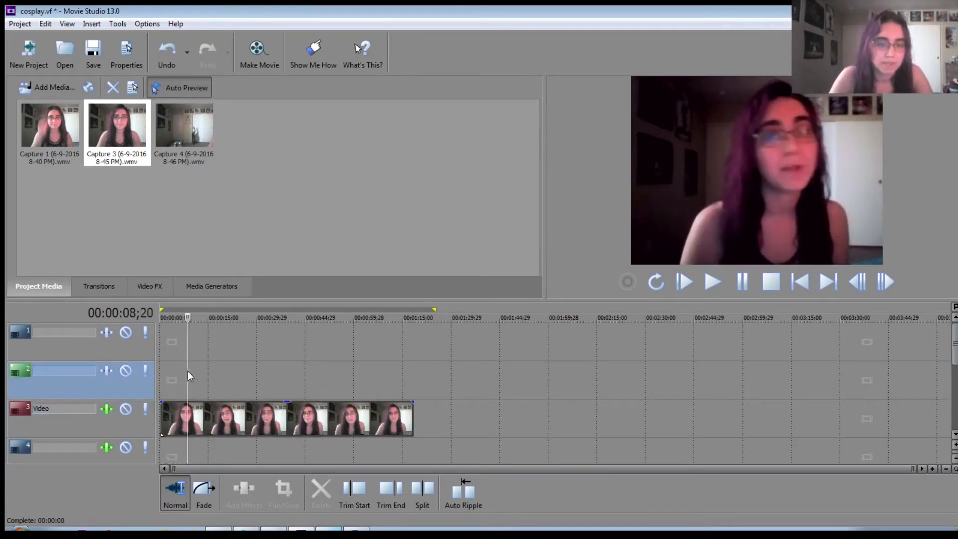
double_click(217, 365)
drag(284, 367, 211, 363)
click(184, 360)
click(215, 366)
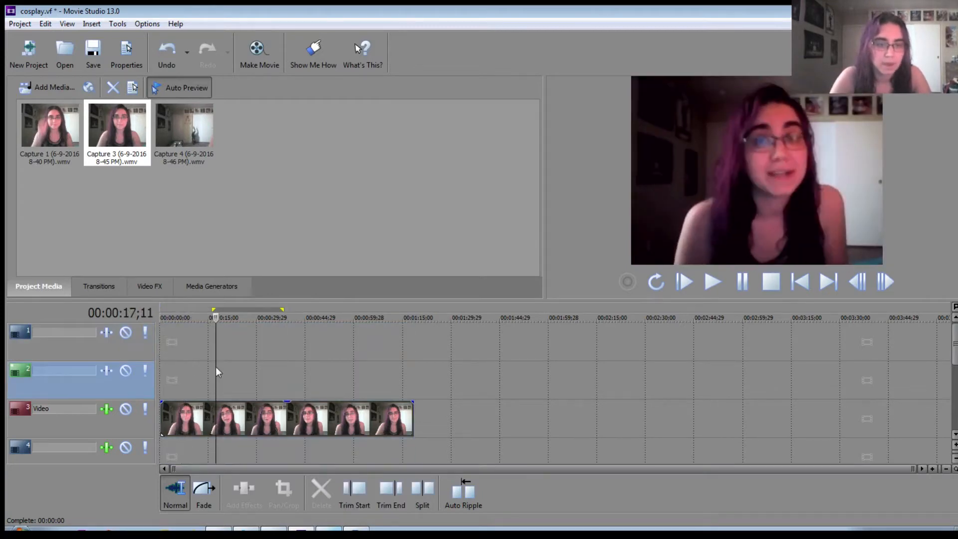
click(281, 360)
click(270, 372)
Play the Capture 3 clip from about 7 seconds, split it at about 9 seconds and select the second piece.
click(182, 362)
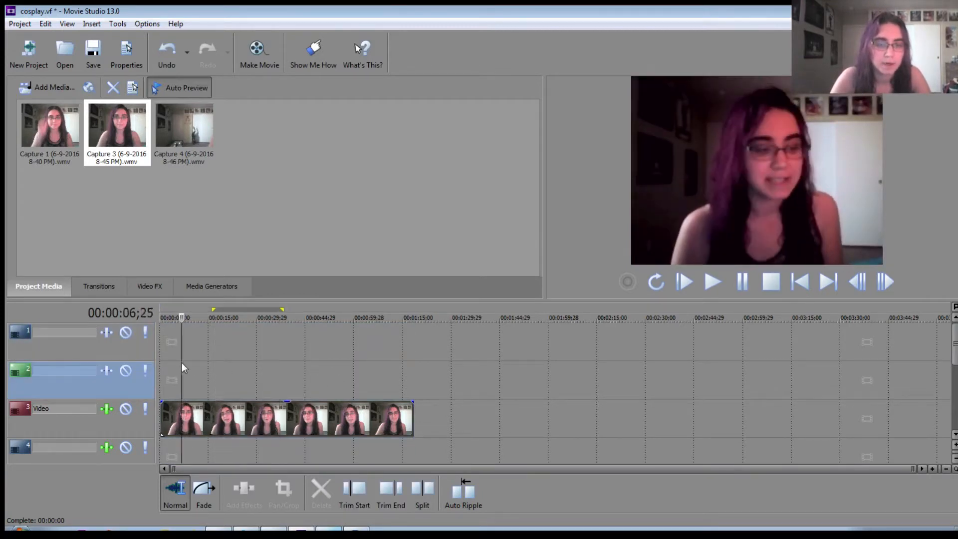
key(space)
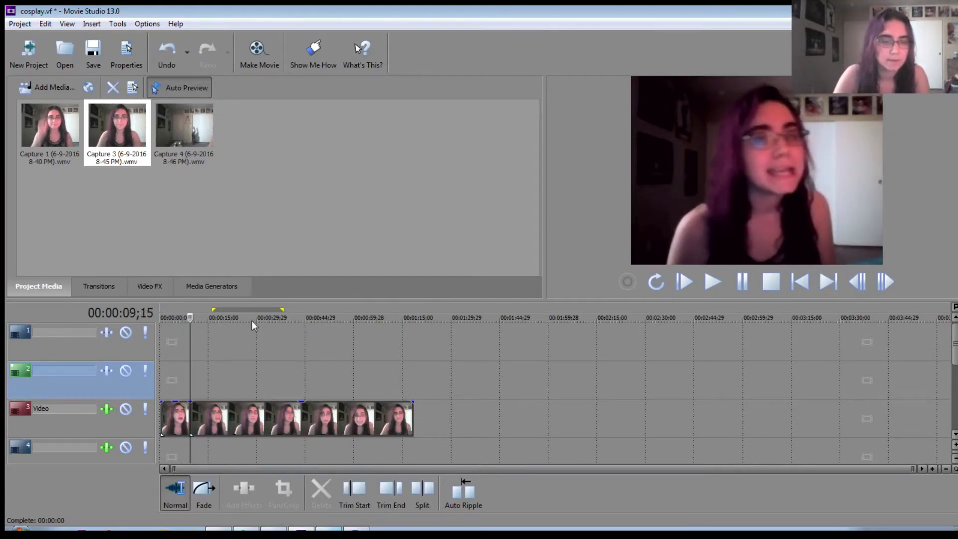
key(space)
mouse_move(239, 408)
mouse_down()
mouse_move(307, 410)
mouse_move(240, 411)
mouse_up()
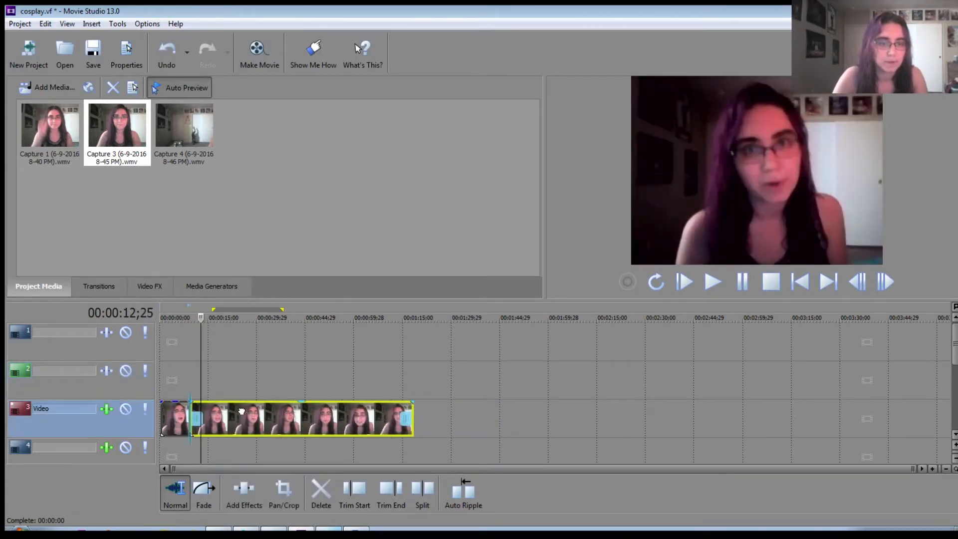
Add a marker at 00:00:09;10, the clip's split point, and undo both the marker and the split.
click(160, 382)
click(190, 384)
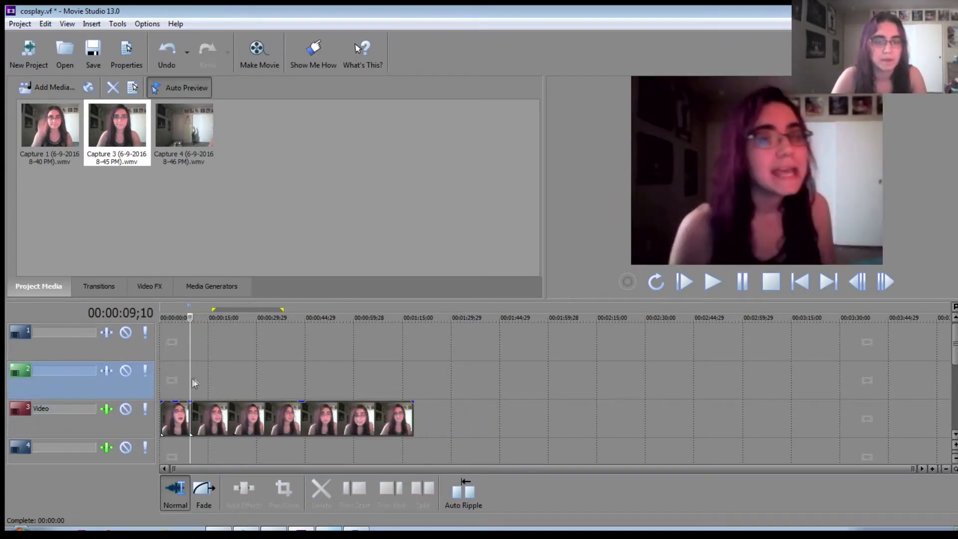
key(m)
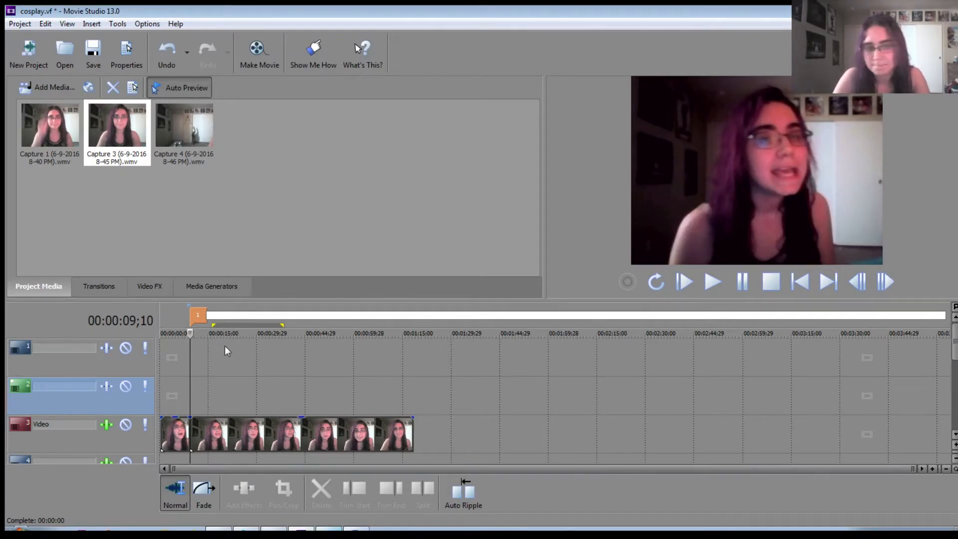
key(ctrl+z)
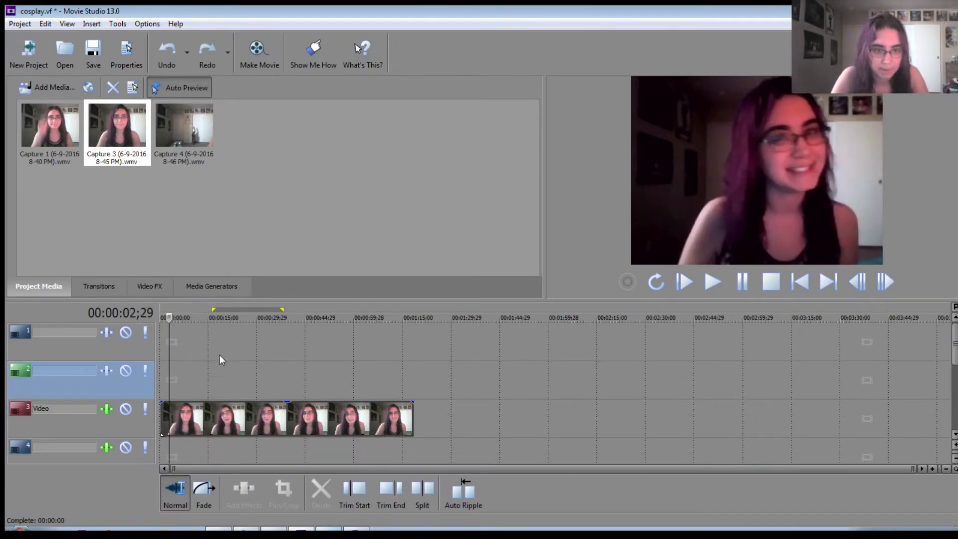
Split the Capture 3 clip at seven points between about 44 and 68 seconds, with a marker at each cut.
key(Left)
key(Left)
key(Left)
key(Left)
key(Left)
key(Left)
key(Left)
key(Left)
key(Left)
key(Left)
key(Left)
key(Left)
key(Left)
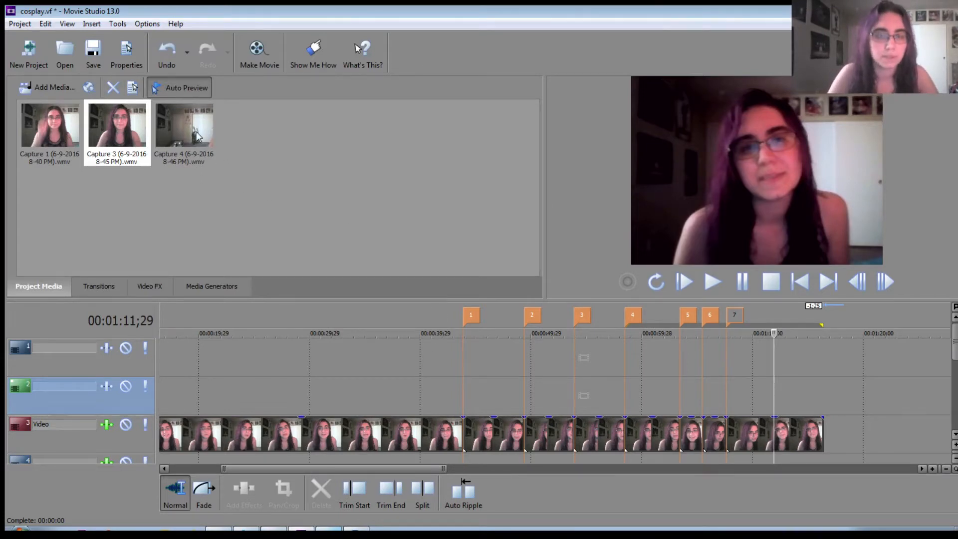
Place the Capture 4 clip on the second track starting at 00:00:44;10 and play the timeline from just before it.
click(472, 382)
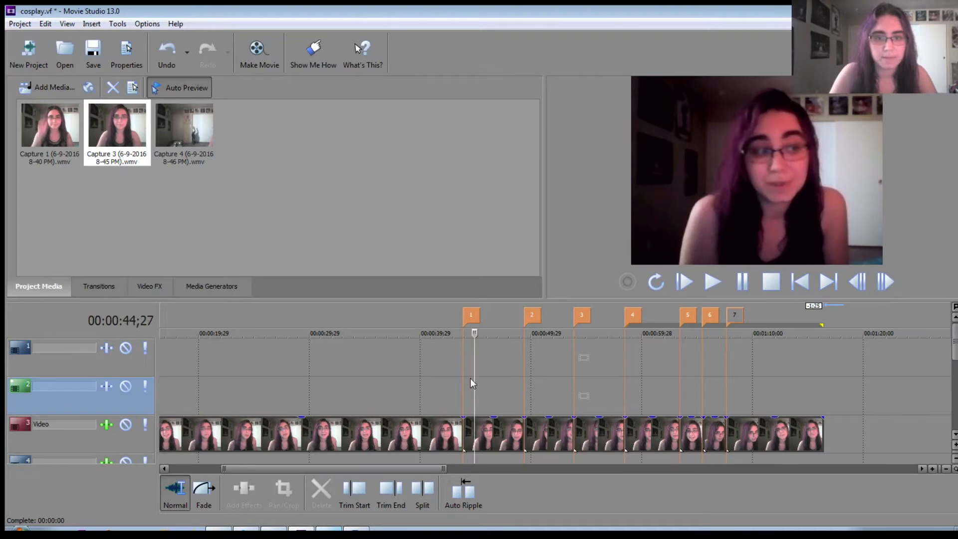
key(Left)
key(Left)
key(Left)
key(Left)
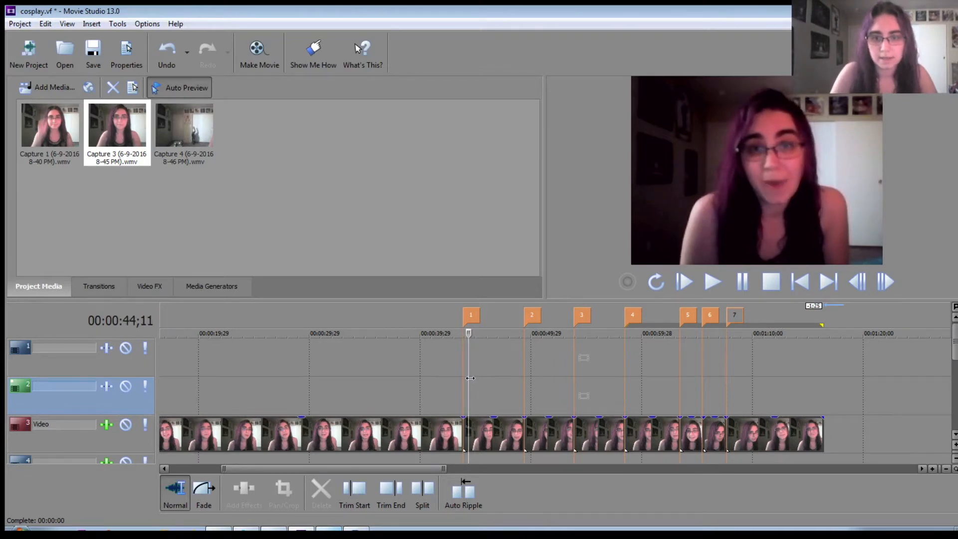
key(Right)
key(Right)
drag(184, 131, 471, 394)
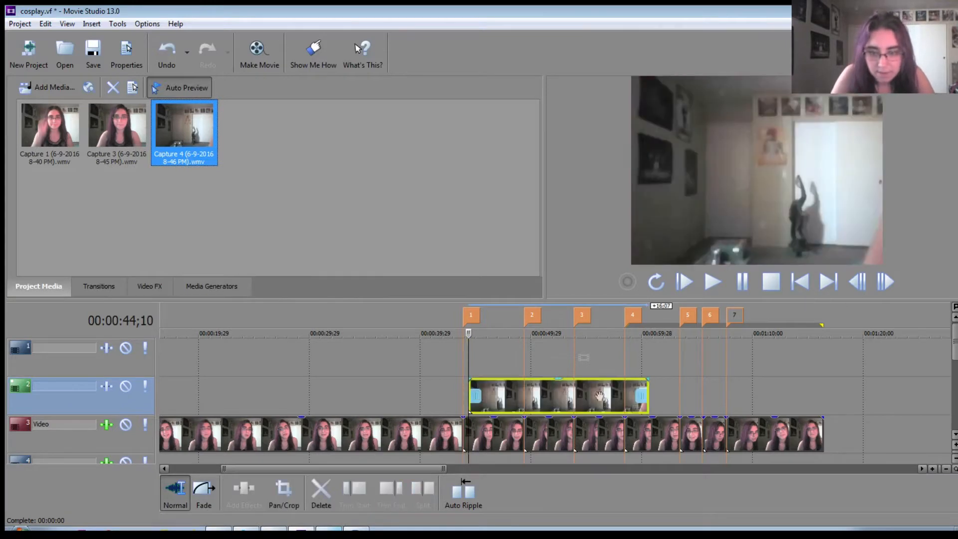
click(466, 359)
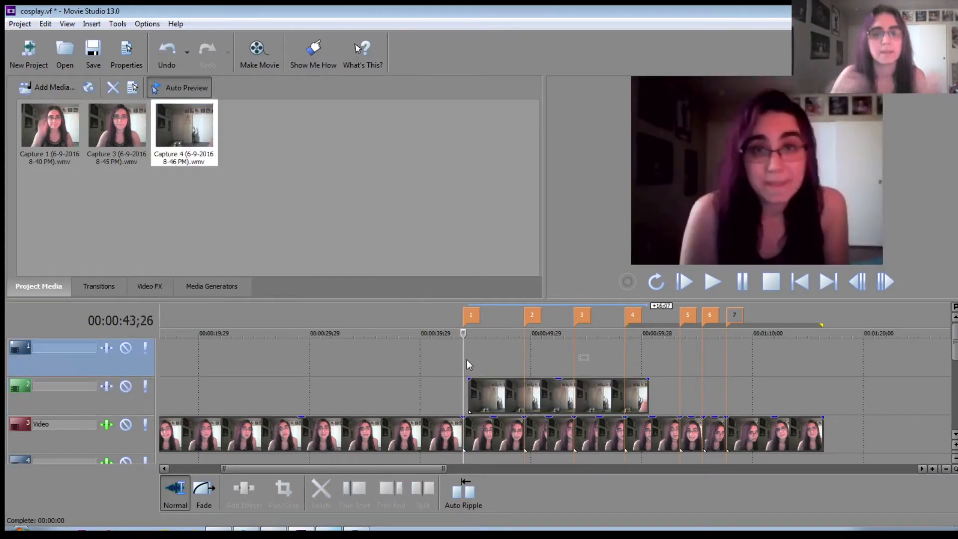
key(space)
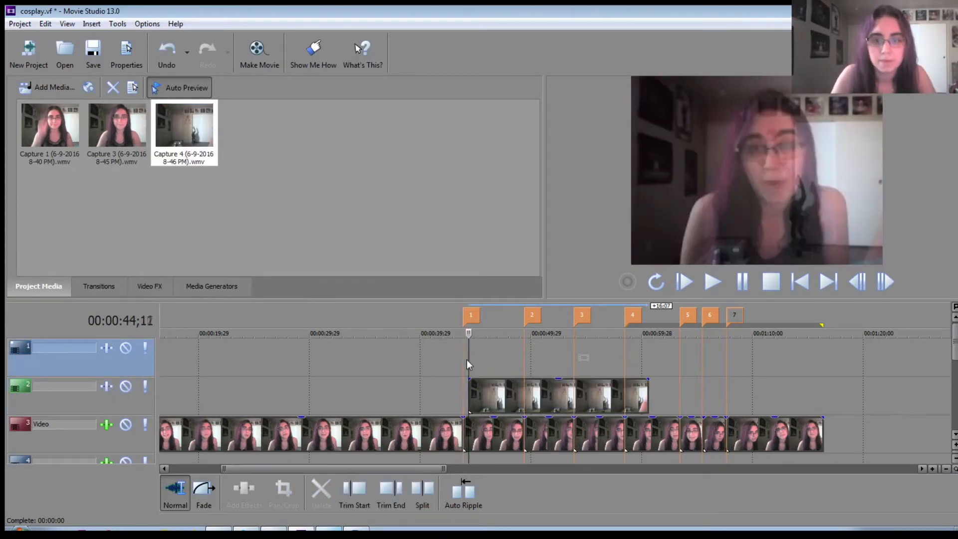
Stop playback and move the Capture 4 track below the main Video track.
key(space)
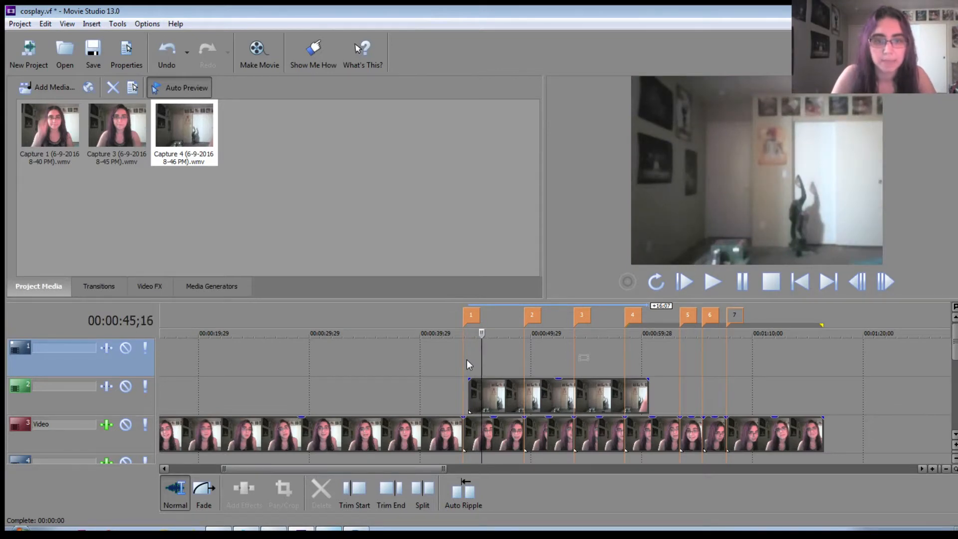
click(110, 395)
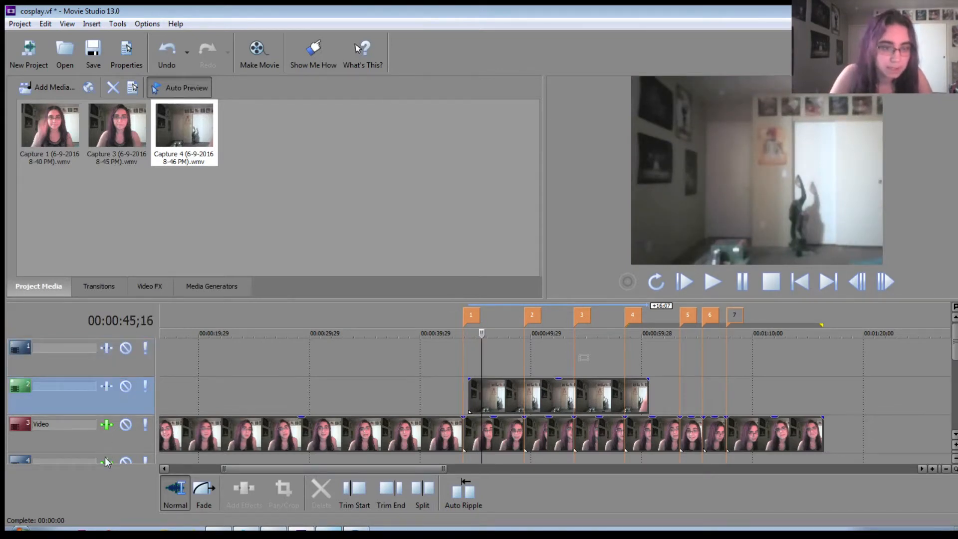
drag(107, 451, 104, 454)
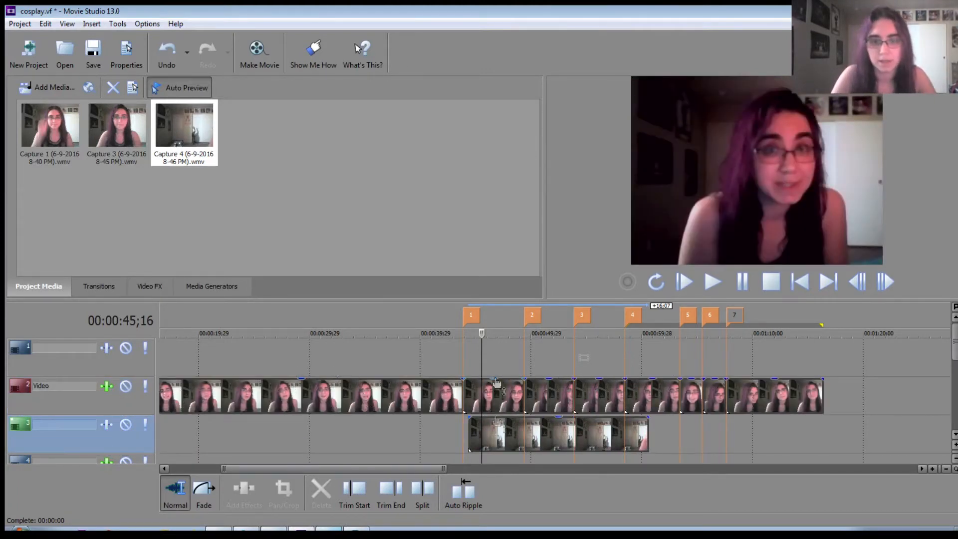
Align the Capture 4 clip's start with marker 1, trim its end to about 55 seconds, and play from 00:00:42;16.
drag(519, 441, 513, 441)
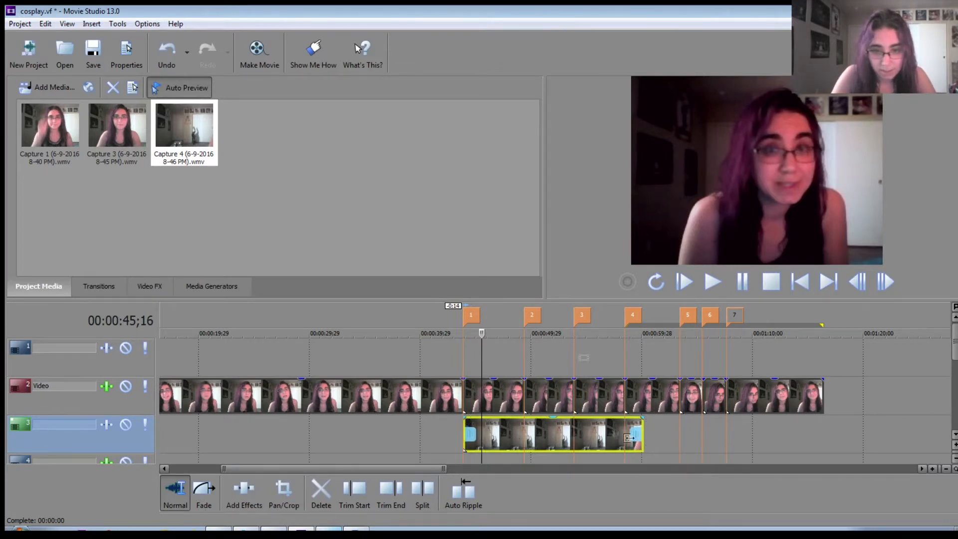
drag(641, 434, 586, 434)
click(448, 394)
key(space)
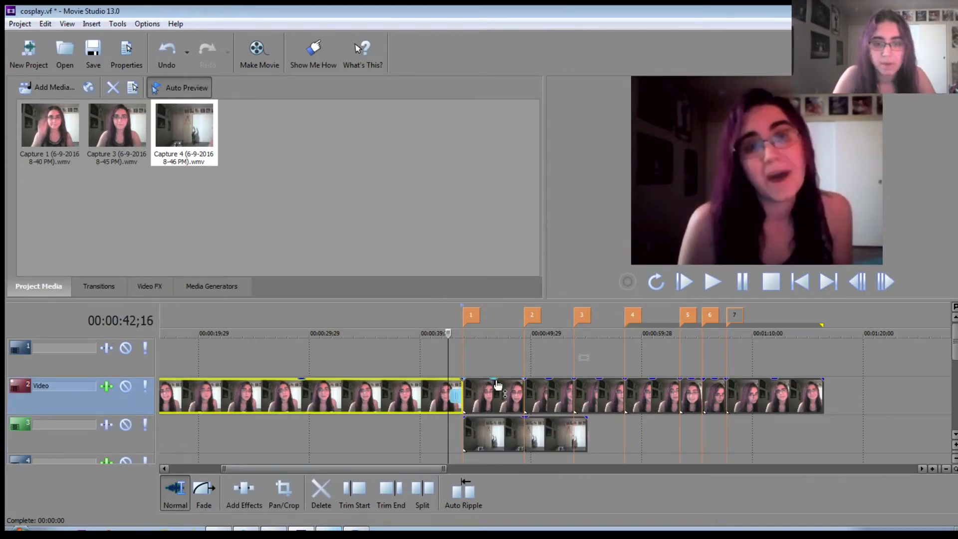
key(Return)
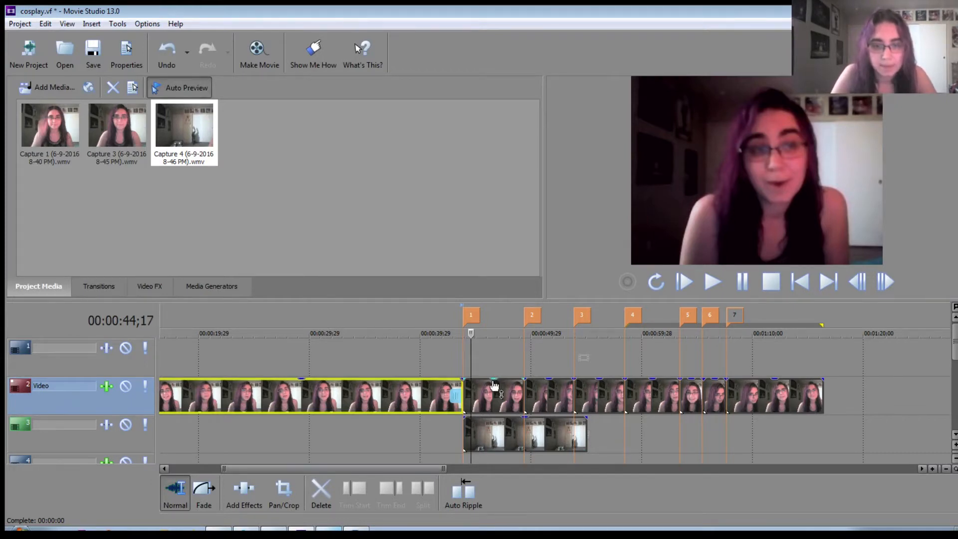
Lower the opacity of the Capture 3 piece between markers 1 and 2 and play it over Capture 4.
click(495, 384)
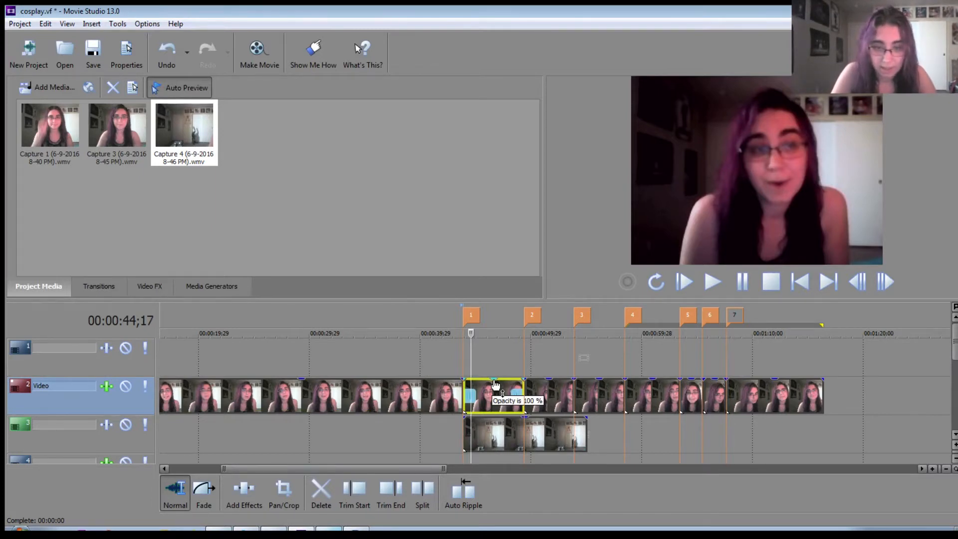
mouse_move(495, 385)
mouse_down()
mouse_move(496, 406)
mouse_move(496, 383)
mouse_move(497, 396)
mouse_up()
click(475, 349)
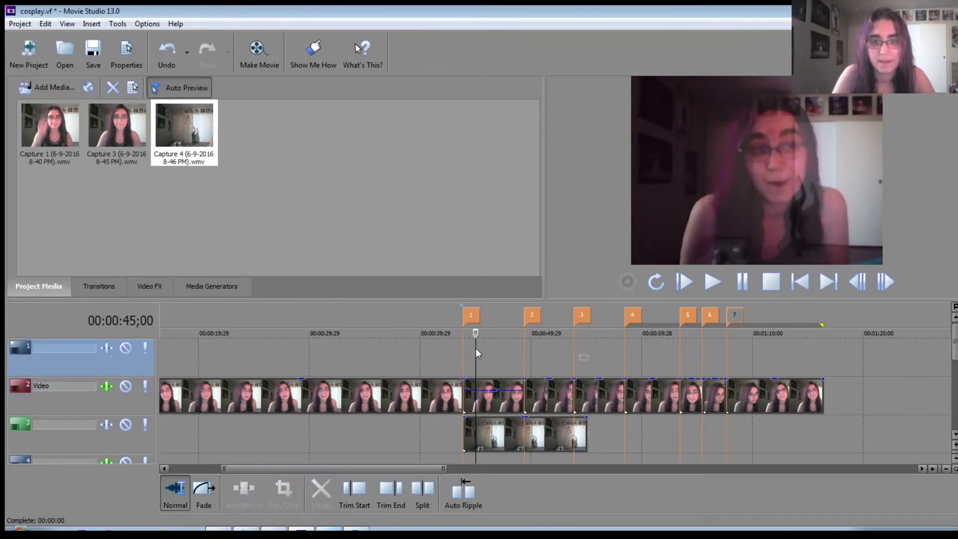
key(space)
key(space)
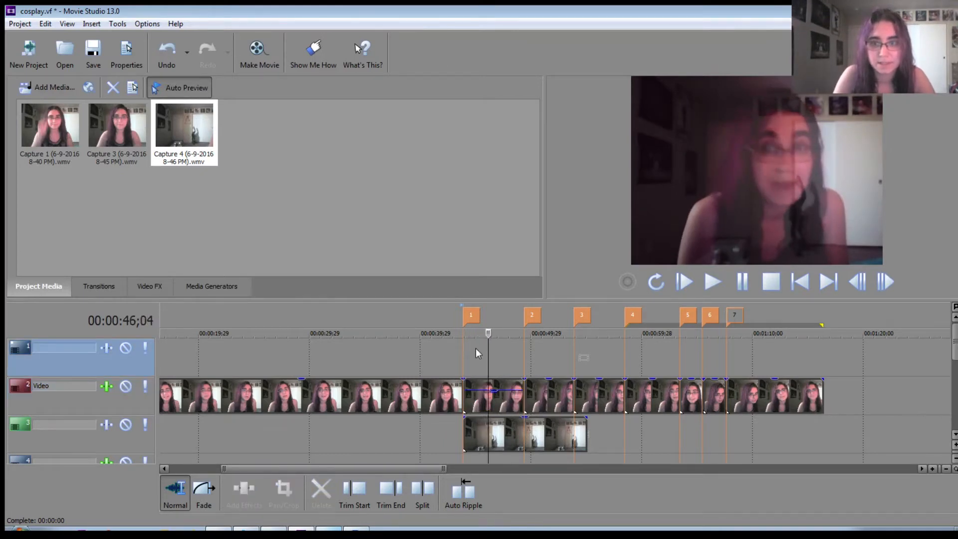
click(466, 355)
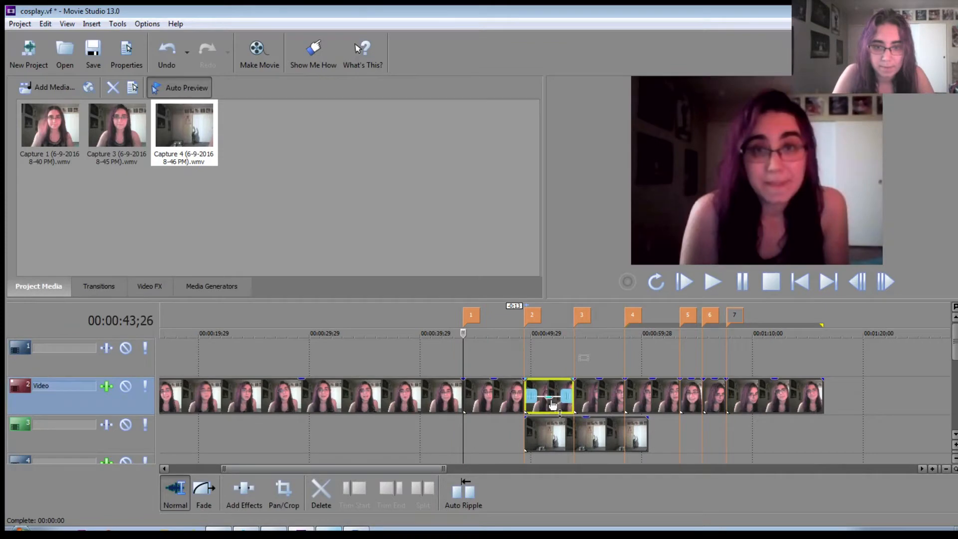
Lower the opacity of the piece between markers 3 and 4 to the minimum and slightly raise that of the piece between markers 2 and 3.
drag(602, 385, 604, 414)
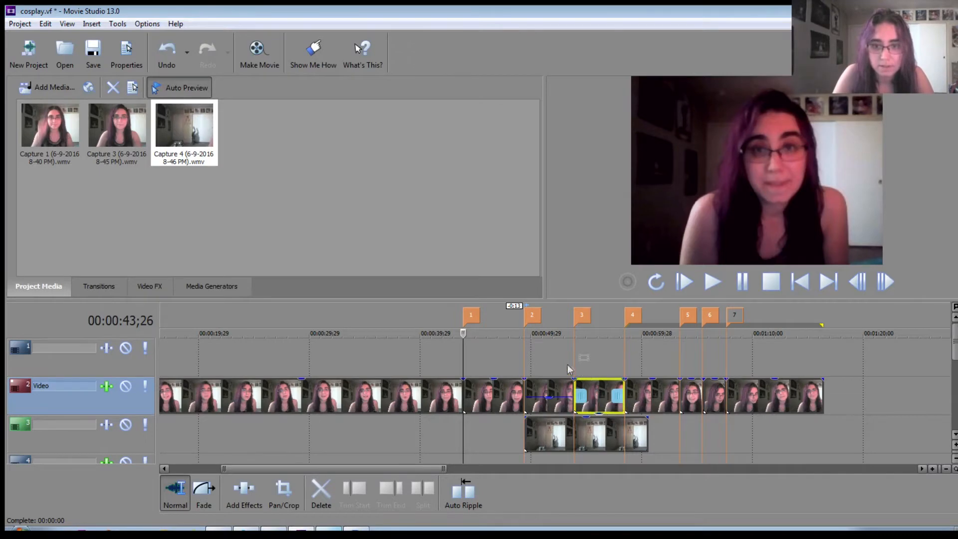
click(553, 357)
key(space)
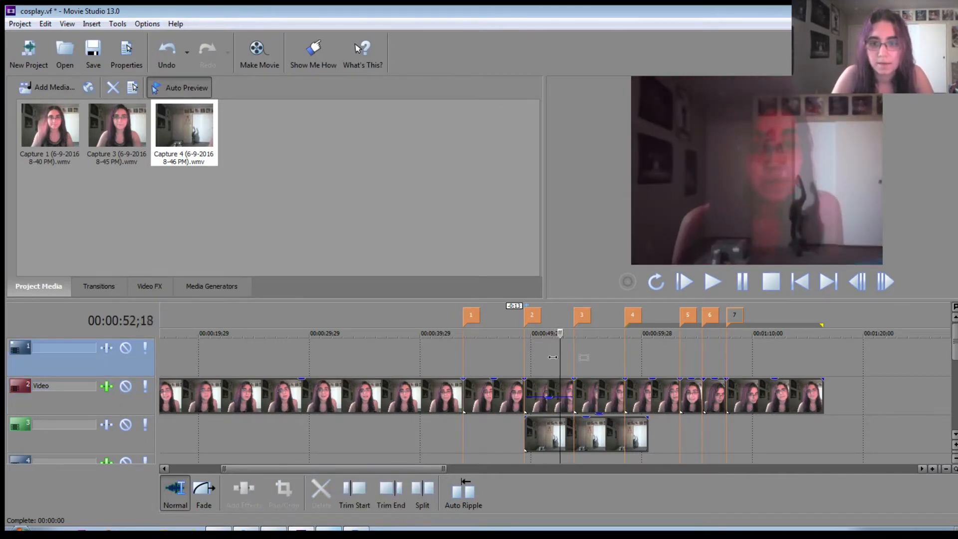
drag(552, 403, 551, 395)
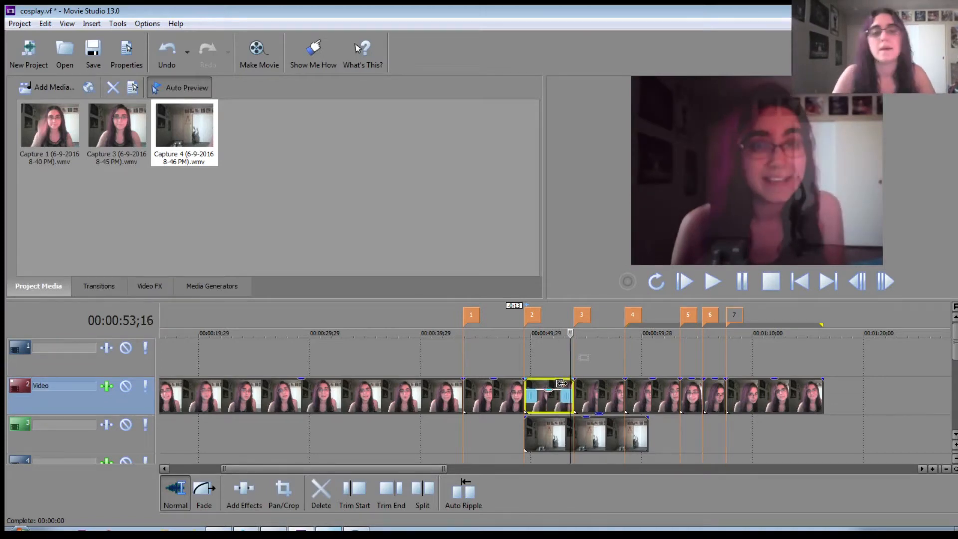
click(504, 386)
click(555, 381)
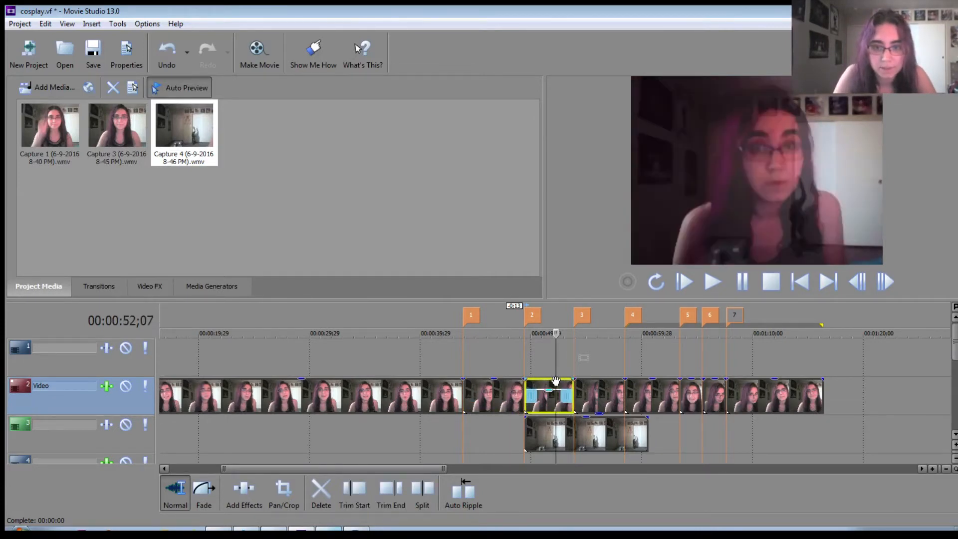
Crossfade the Capture 3 pieces meeting at marker 2, starting the overlap at 00:00:47;14, and play the transition.
click(514, 383)
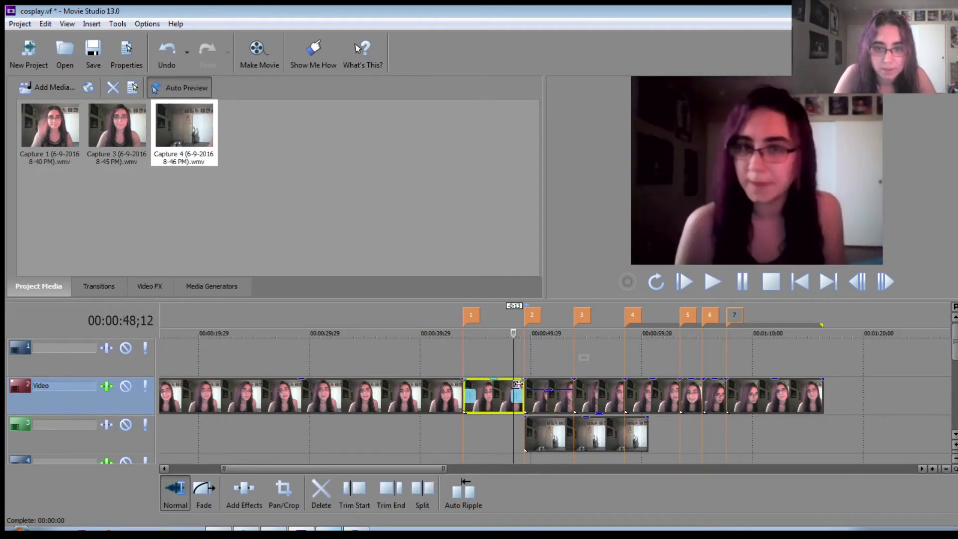
mouse_move(518, 384)
mouse_down()
mouse_move(536, 383)
mouse_move(504, 386)
mouse_up()
click(501, 362)
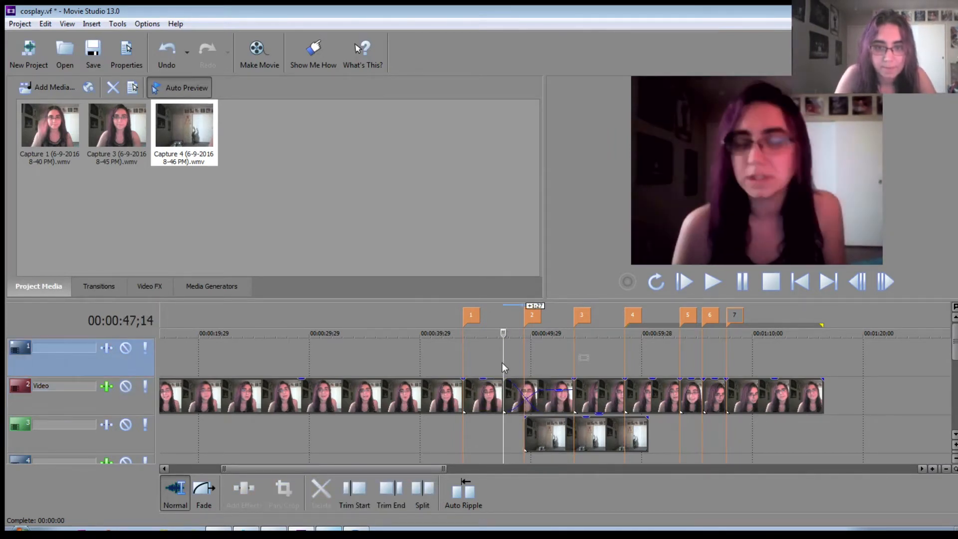
key(space)
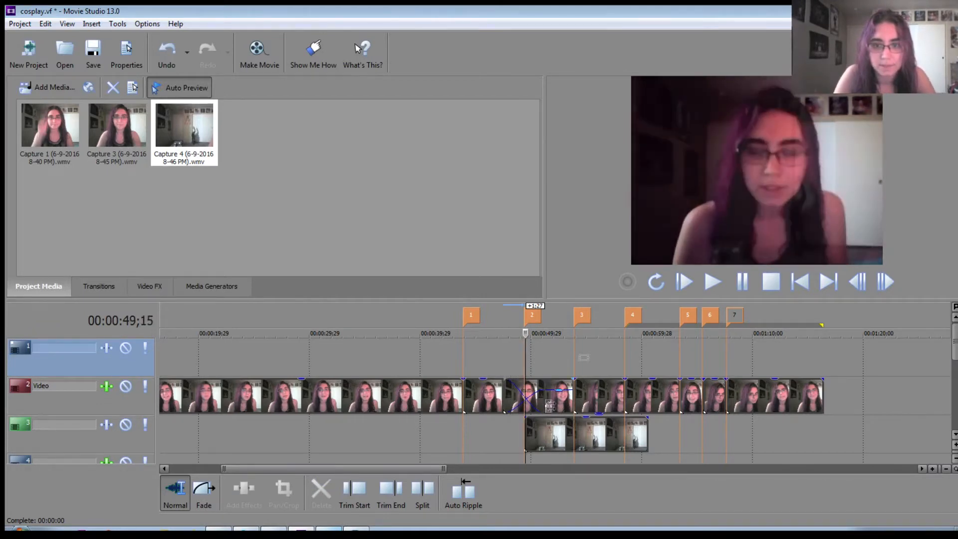
Move the Capture 4 clip earlier to start at the beginning of the marker 2 crossfade and play from there.
click(593, 435)
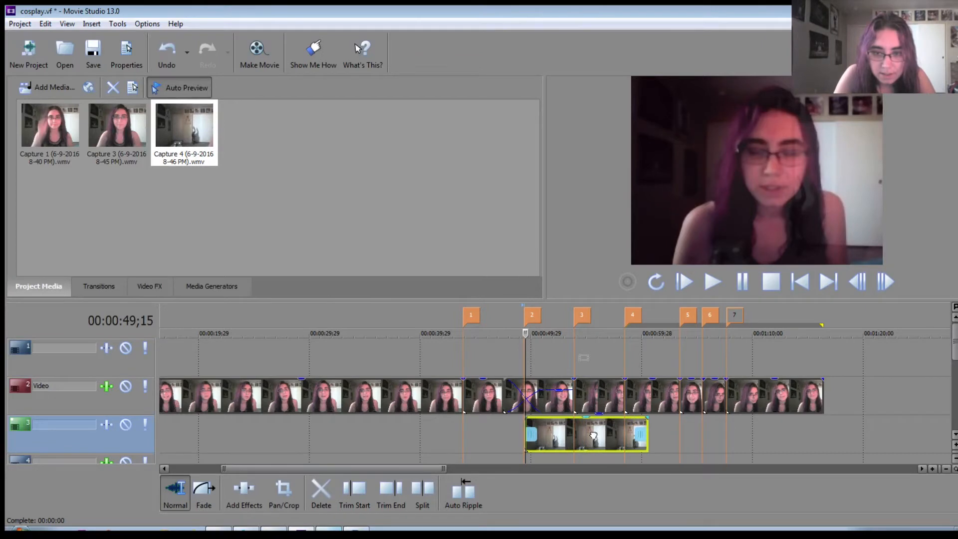
drag(593, 434, 575, 434)
click(505, 358)
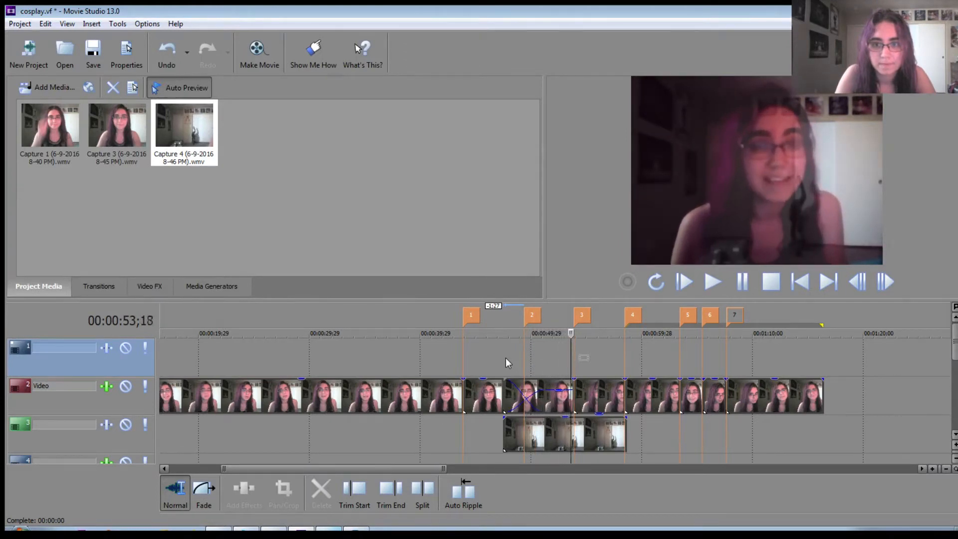
key(Return)
Overlap the Capture 3 pieces around marker 3, show the overlap on the first track, and return the piece to the Video track as a crossfade.
mouse_move(579, 387)
mouse_down()
mouse_move(534, 357)
mouse_move(615, 350)
mouse_up()
click(543, 382)
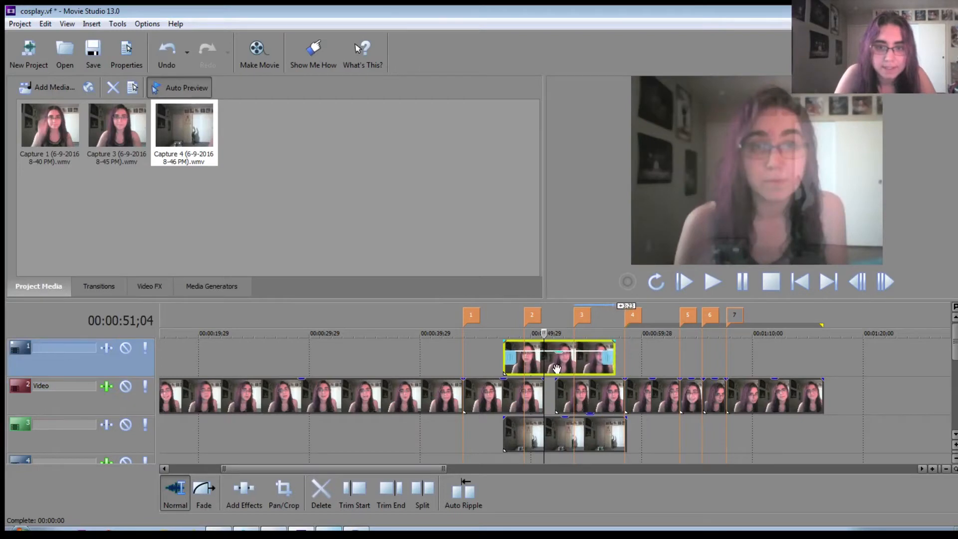
drag(556, 369, 550, 404)
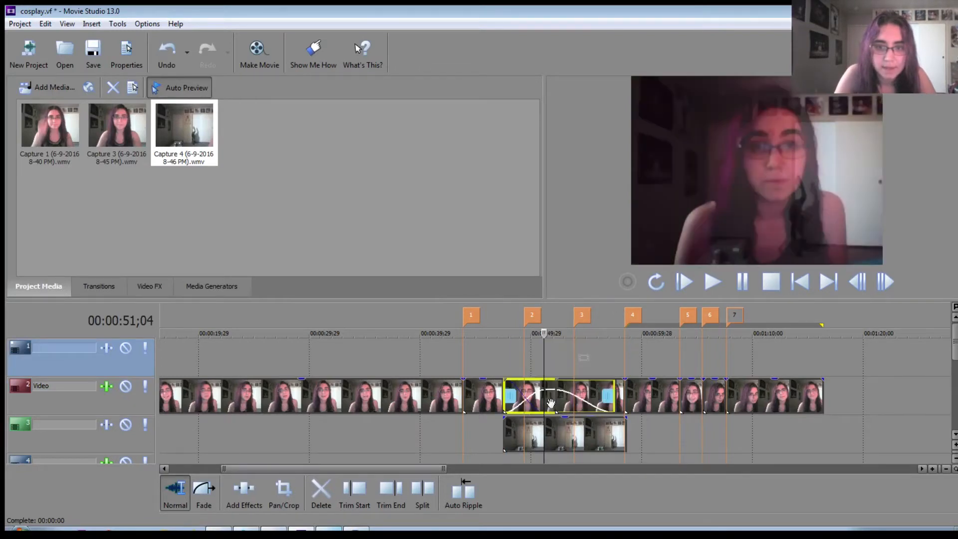
Play the crossfade at marker 2 and step back through it frame by frame to about 00:00:48;10.
click(507, 347)
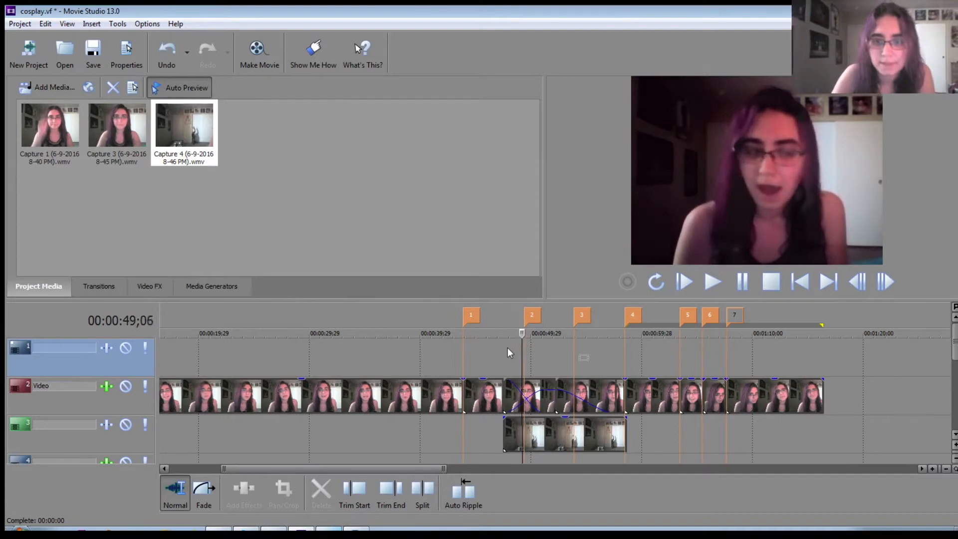
key(Left)
key(Left)
key(Left)
key(Left)
key(Left)
key(Left)
key(Left)
key(Left)
key(Left)
key(Left)
key(Left)
key(Left)
key(Left)
key(Left)
key(Left)
key(Left)
key(Left)
key(Left)
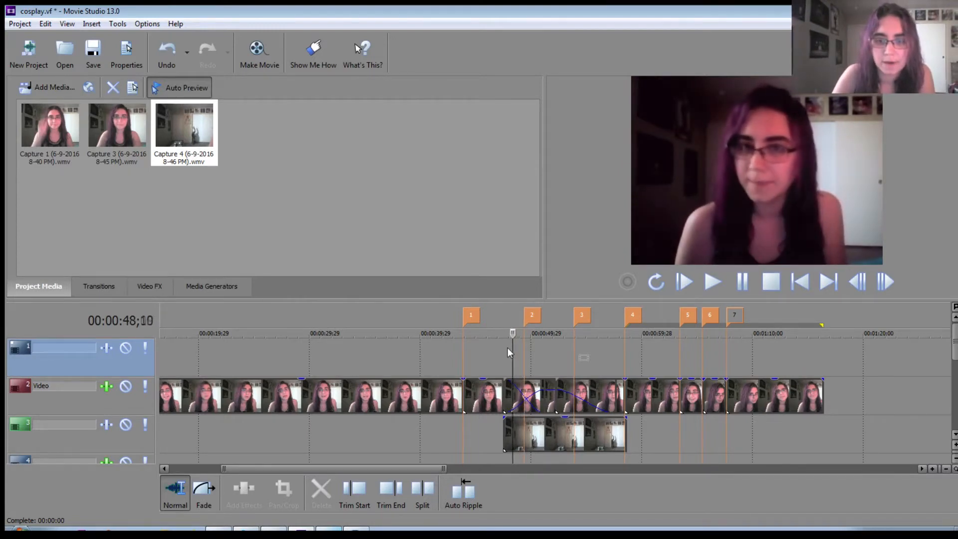
key(Right)
key(space)
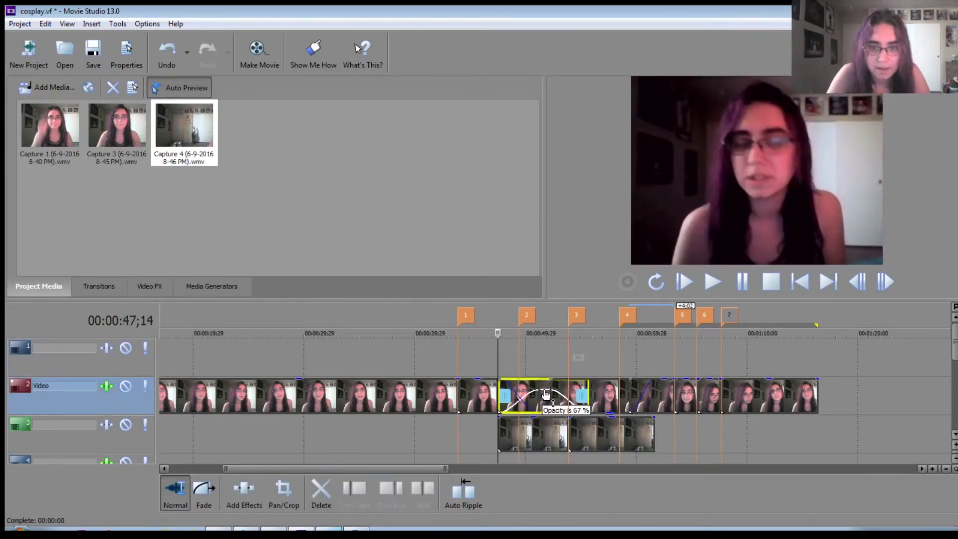
Set the opacity of the Capture 3 piece between markers 2 and 3 to 50% and play through its crossfades.
drag(546, 384, 547, 397)
click(545, 369)
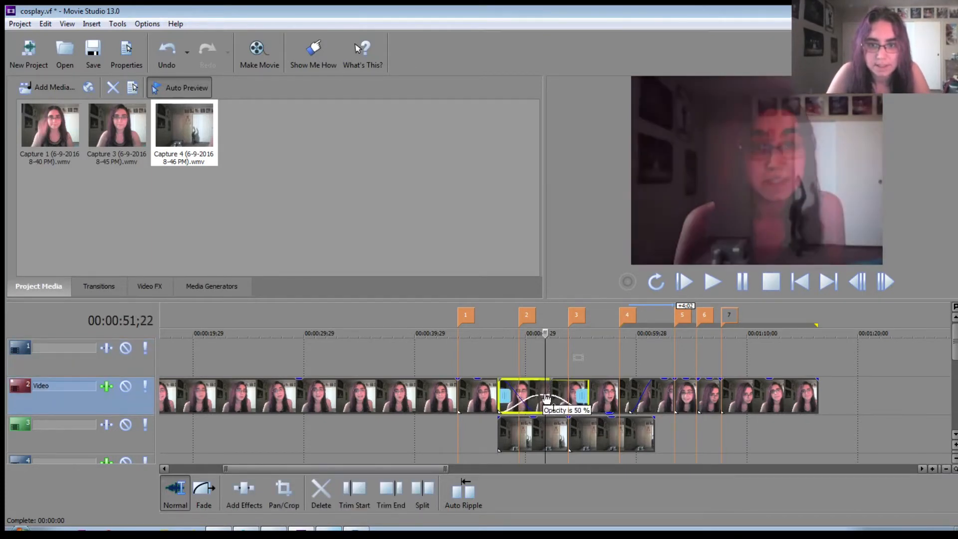
click(510, 357)
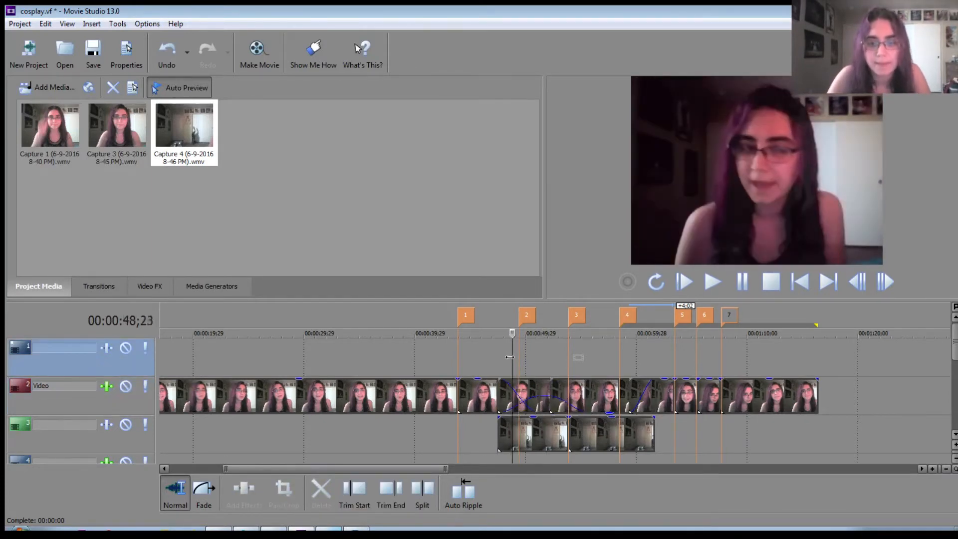
key(space)
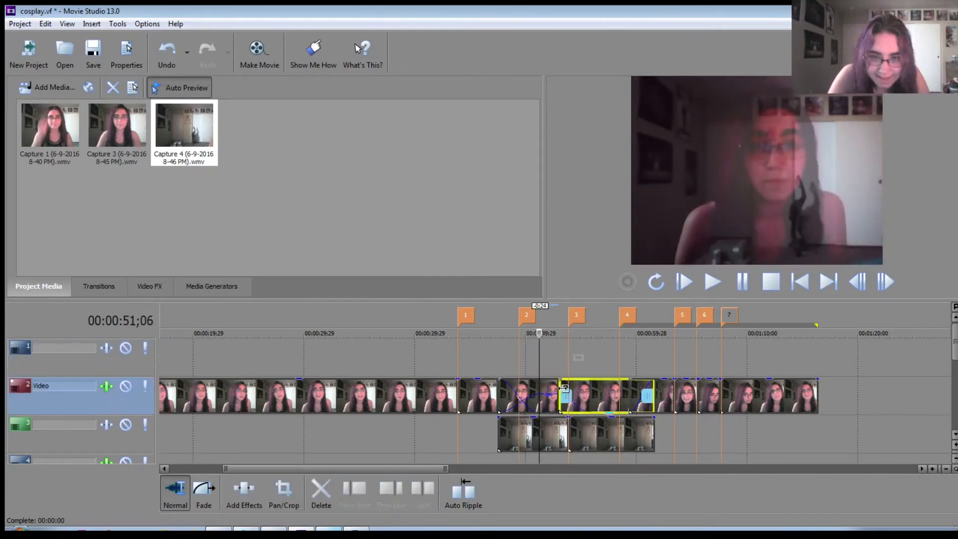
click(555, 364)
key(space)
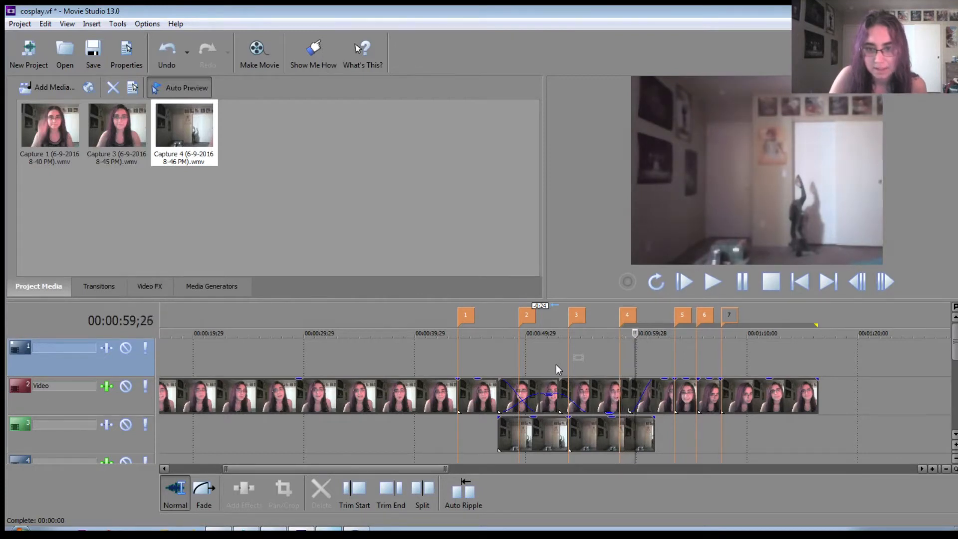
click(558, 363)
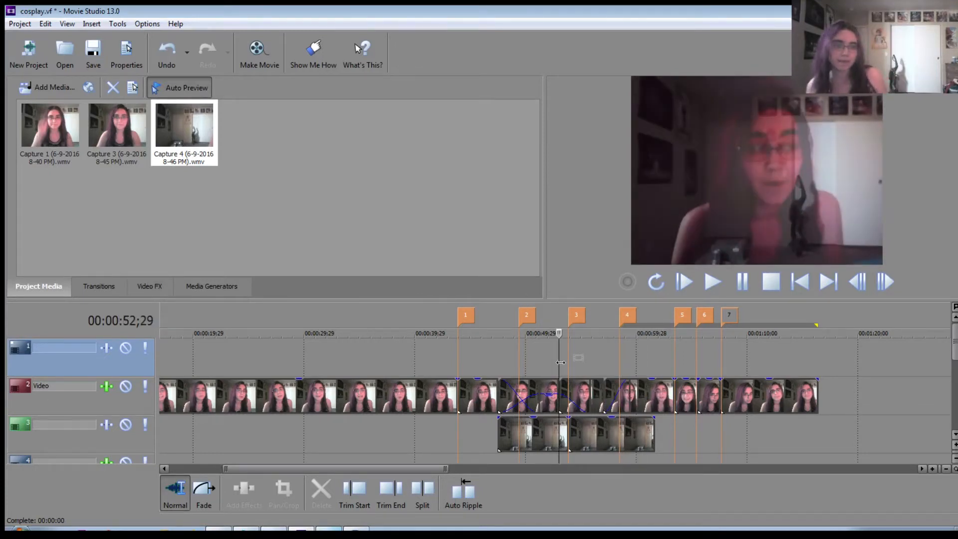
Apply the Black and White video effect with the default preset to the Capture 3 piece after marker 1 and preview it from 00:00:44;17.
click(152, 287)
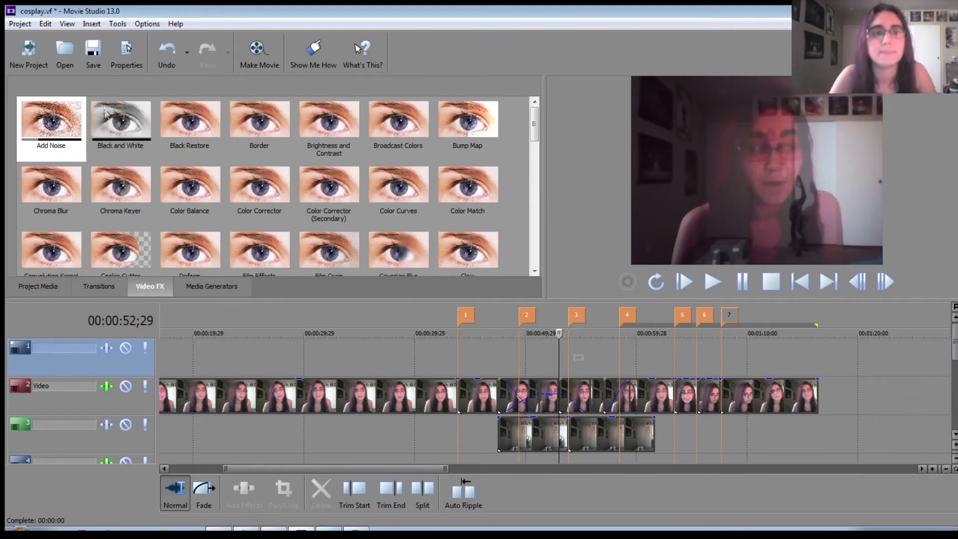
click(120, 120)
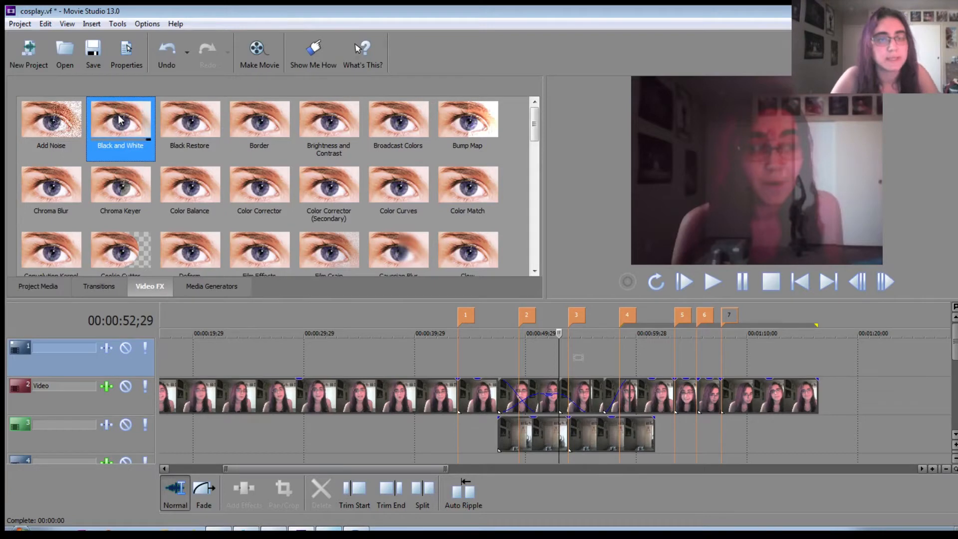
drag(128, 123, 473, 403)
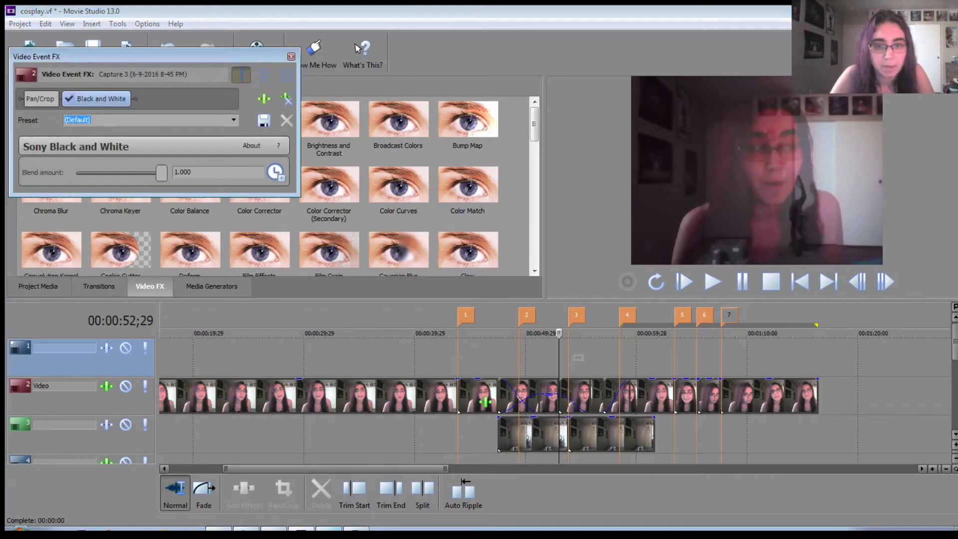
click(462, 344)
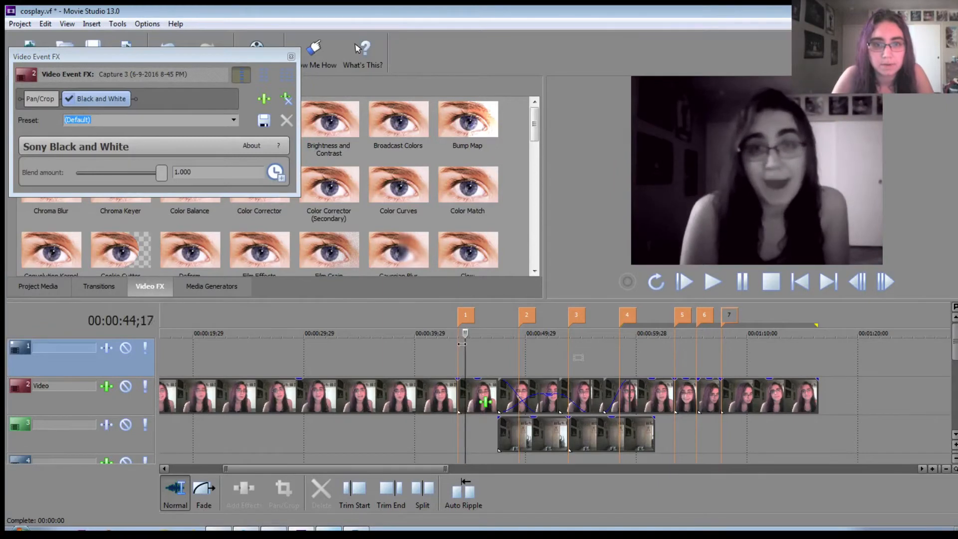
key(space)
click(292, 57)
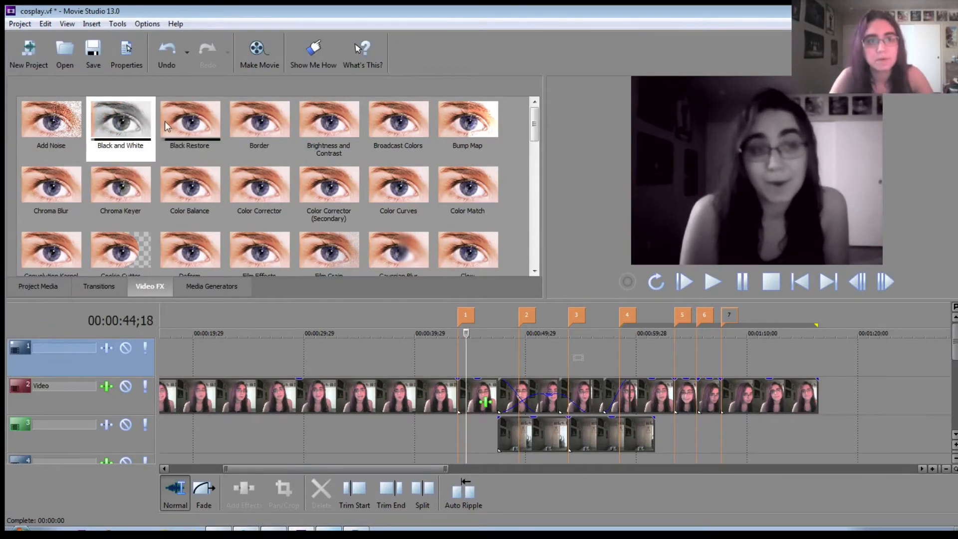
click(121, 125)
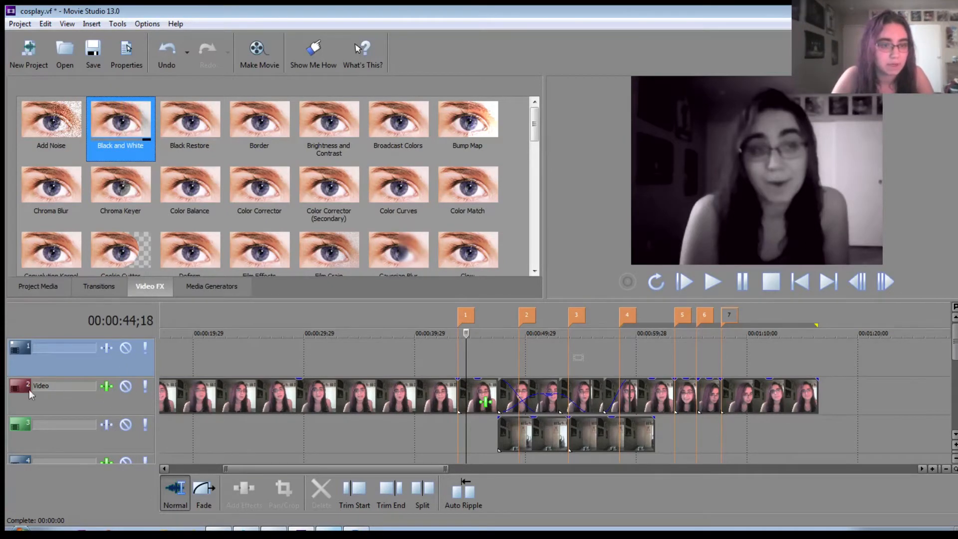
Examine the effects applied to the whole Video track: Brightness and Contrast, White Balance and Color Corrector.
click(108, 389)
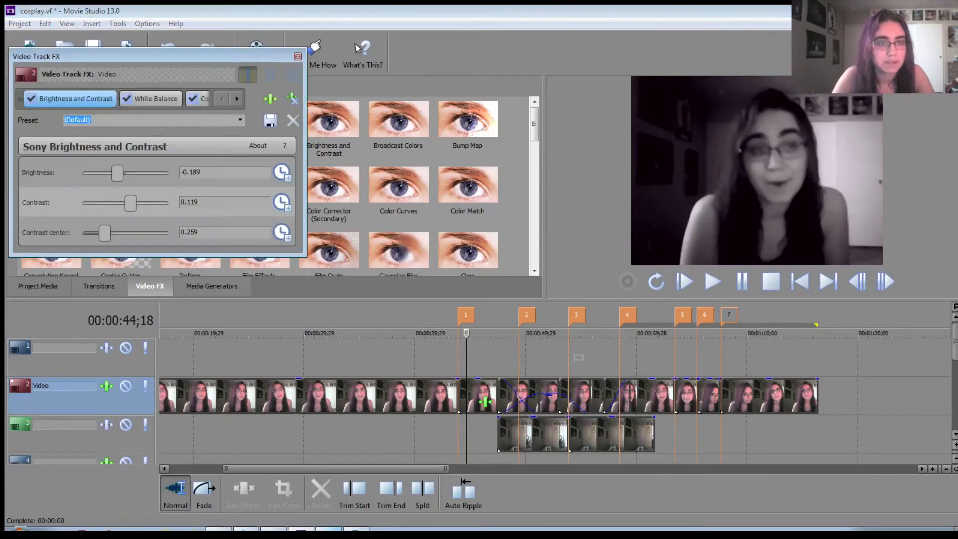
click(237, 99)
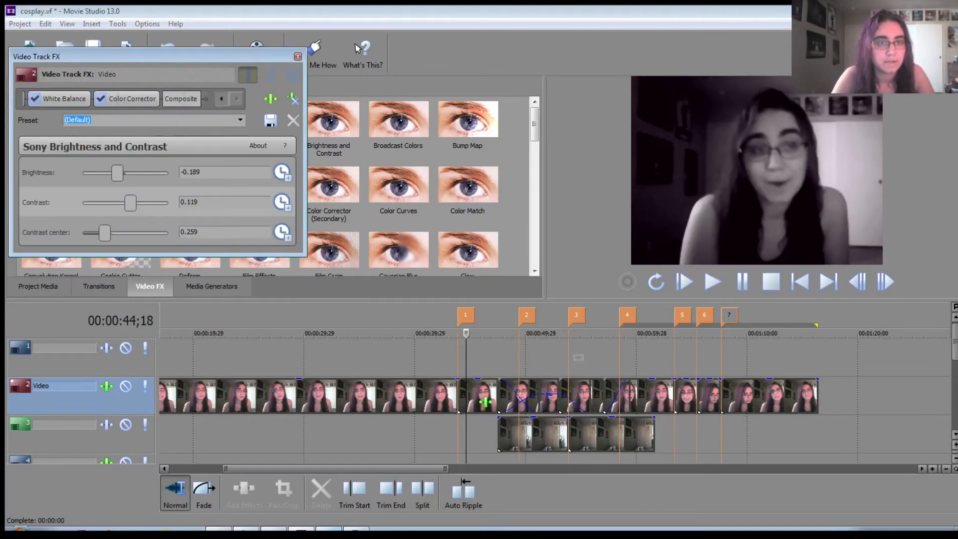
click(222, 99)
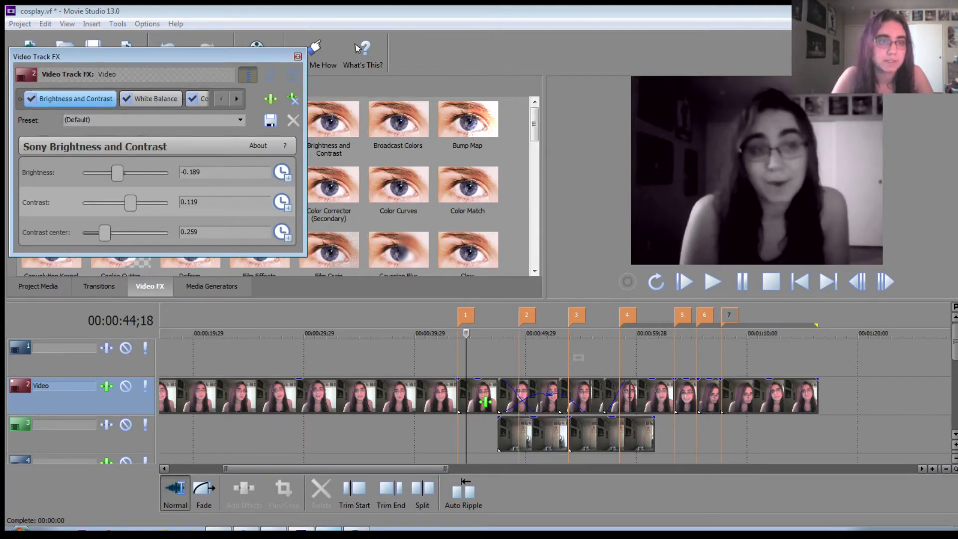
click(203, 99)
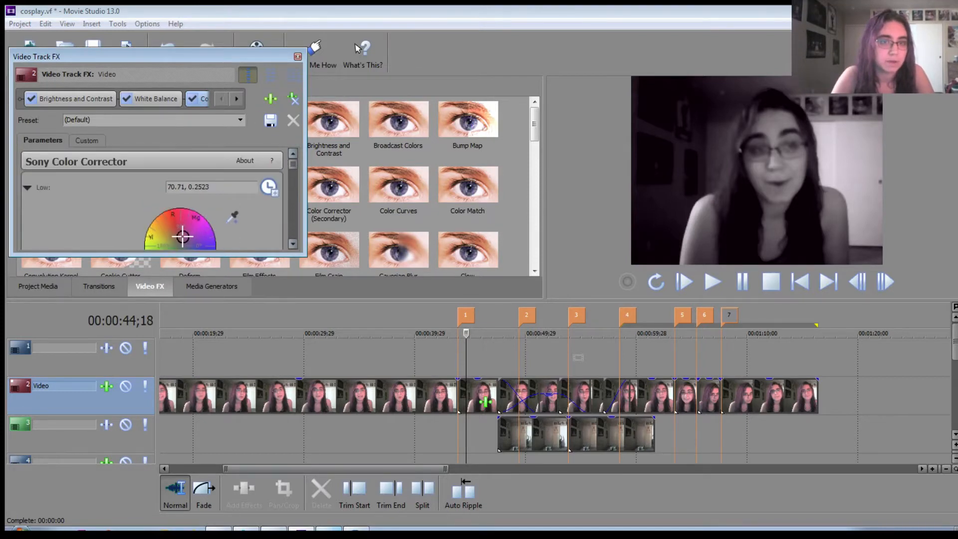
click(299, 56)
Overlap the pieces around marker 1, preview the earlier piece on the first track, and return it to the Video track as a crossfade.
mouse_move(459, 394)
mouse_down()
mouse_move(439, 395)
mouse_move(408, 369)
mouse_move(468, 360)
mouse_up()
click(418, 392)
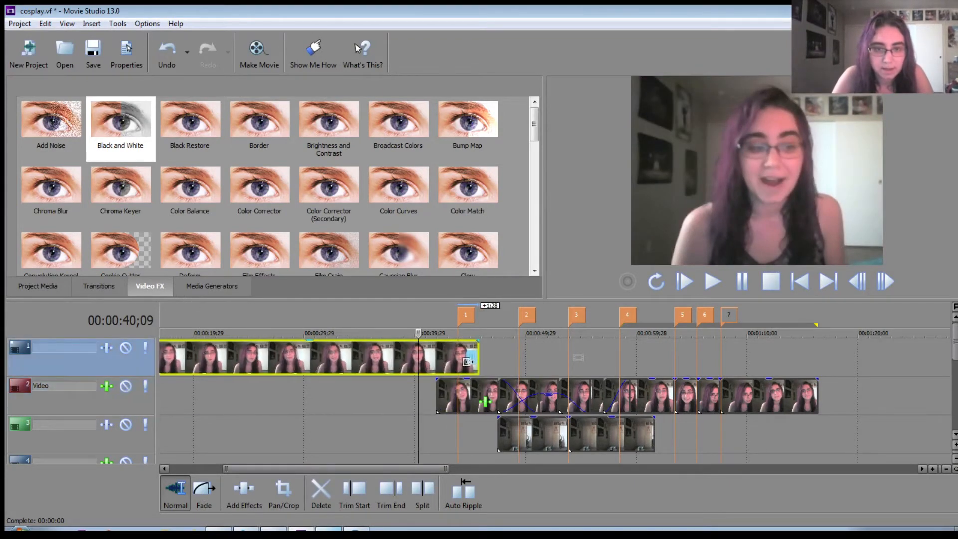
drag(394, 362, 392, 403)
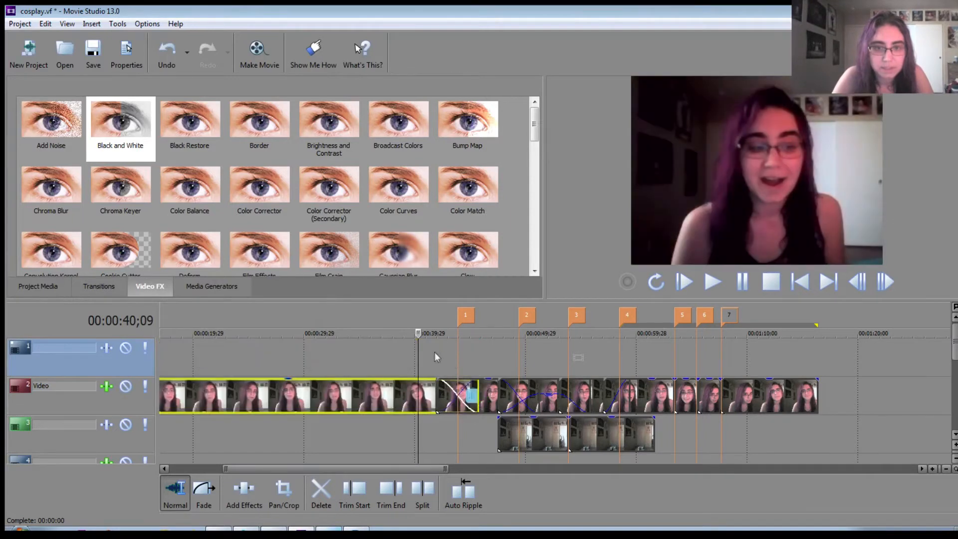
click(433, 350)
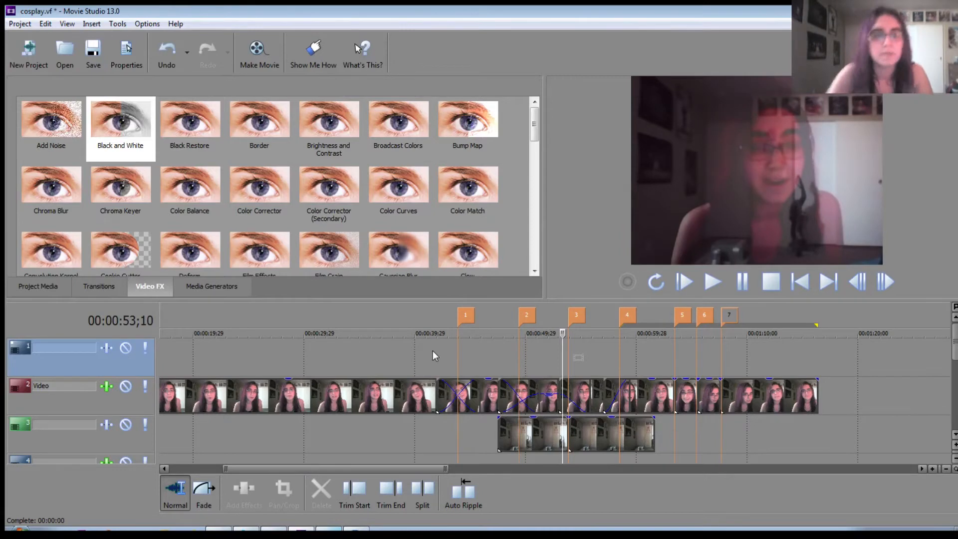
Apply the Brightness and Contrast effect to the Capture 3 piece after marker 5, with brightness 0.678 and contrast -0.049.
drag(333, 133, 665, 310)
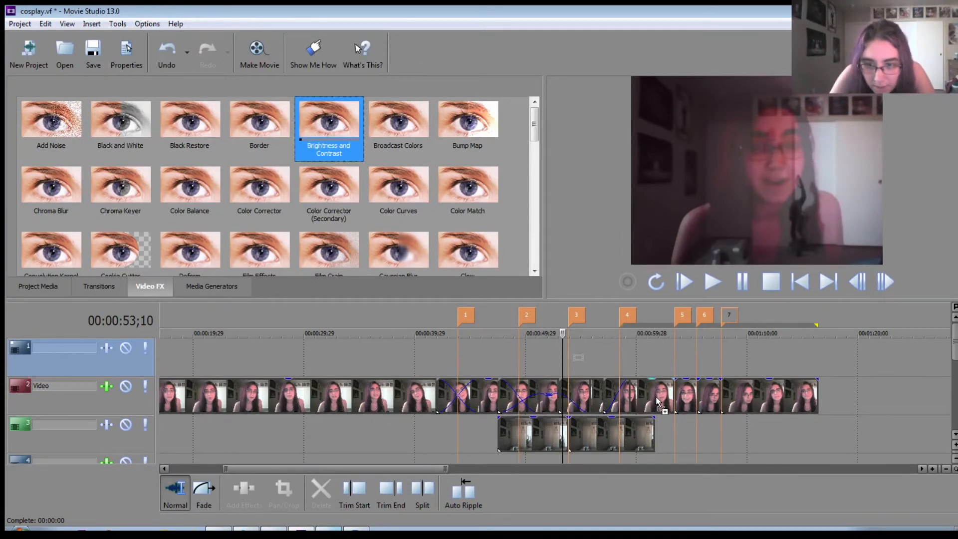
drag(688, 397, 687, 398)
click(687, 397)
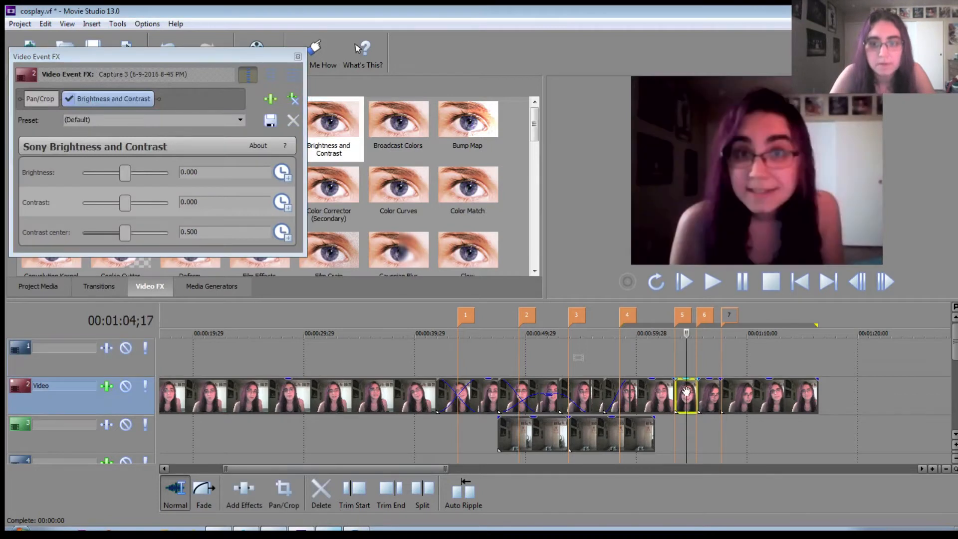
drag(125, 172, 152, 172)
mouse_move(125, 203)
mouse_down()
mouse_move(104, 202)
mouse_move(137, 203)
mouse_move(125, 203)
mouse_up()
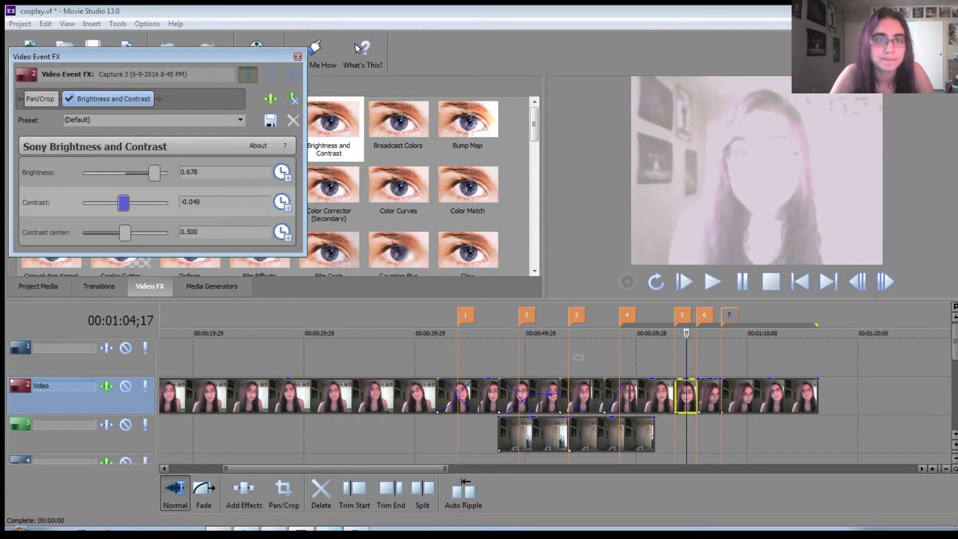
click(298, 56)
Apply the Brightness and Contrast effect to the piece after marker 6 and adjust its brightness.
click(712, 395)
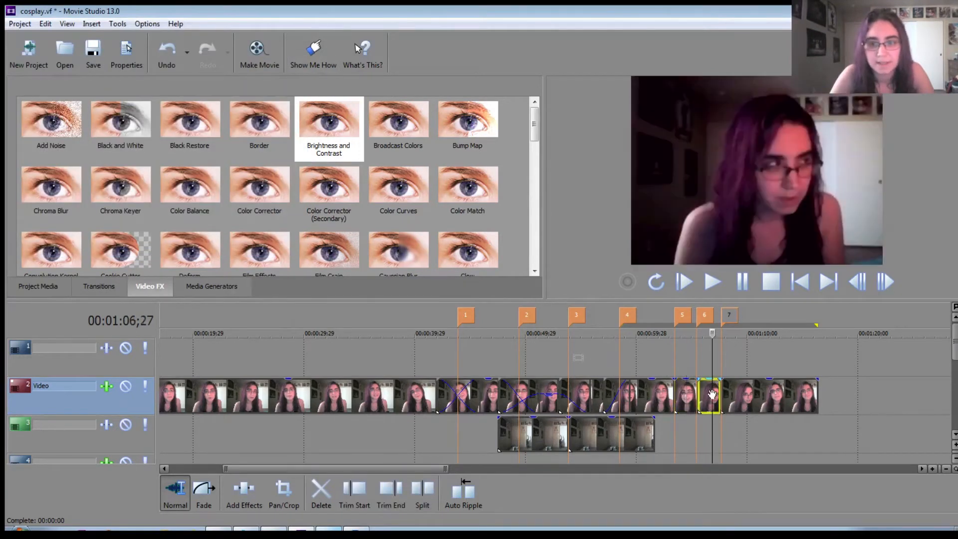
drag(329, 128, 709, 398)
drag(121, 173, 145, 203)
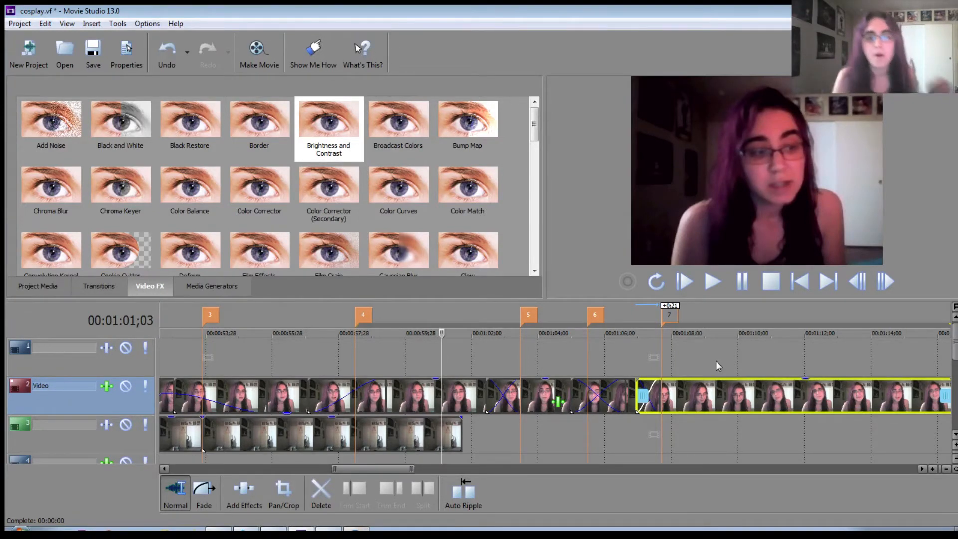
Apply the Invert video effect with the default preset to the Capture 3 piece after marker 7 and play through the result.
click(715, 361)
scroll(532, 177, down, 2)
scroll(532, 177, down, 1)
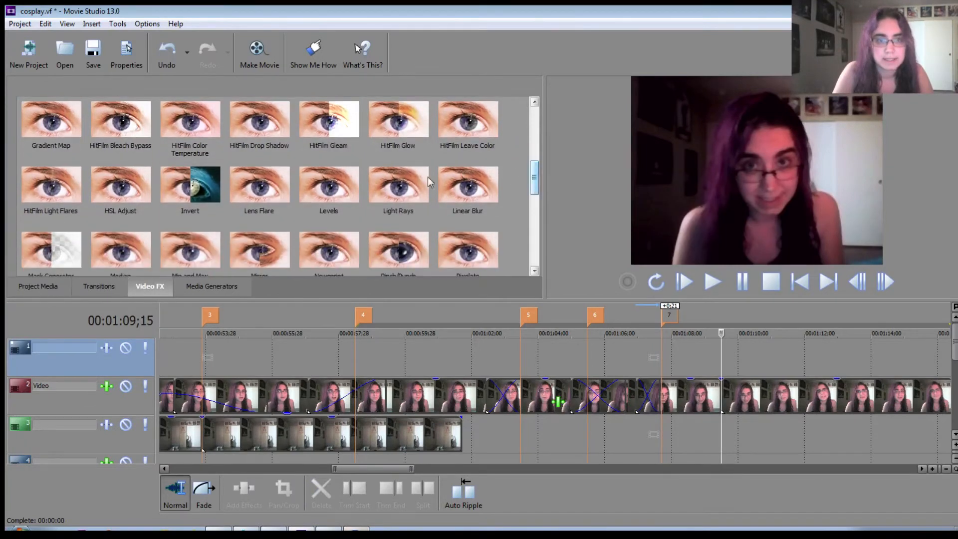
drag(192, 188, 708, 402)
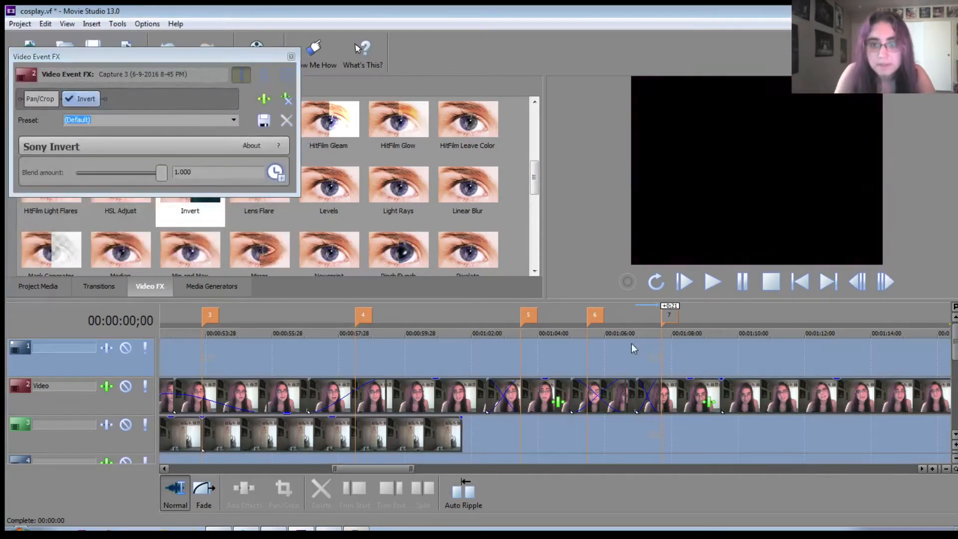
click(644, 338)
key(space)
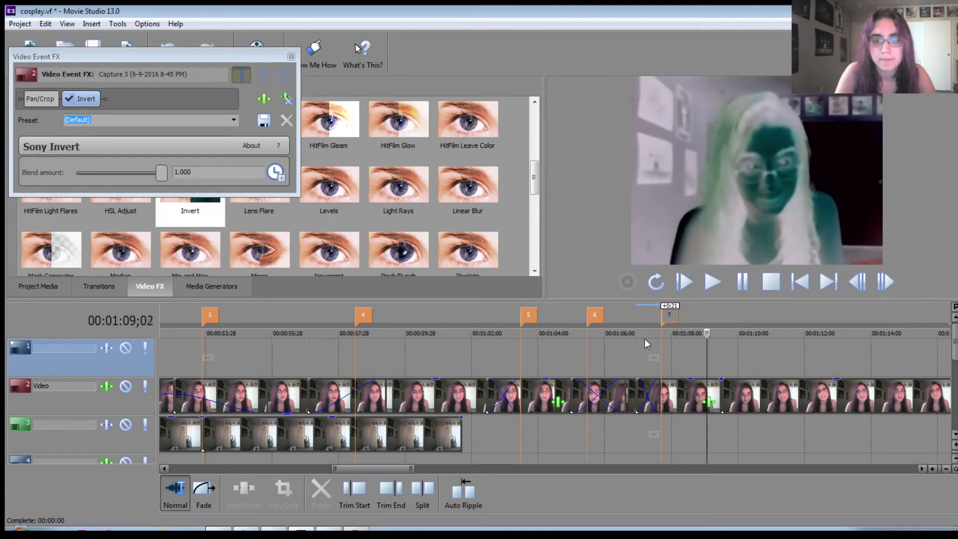
click(461, 354)
scroll(461, 354, down, 3)
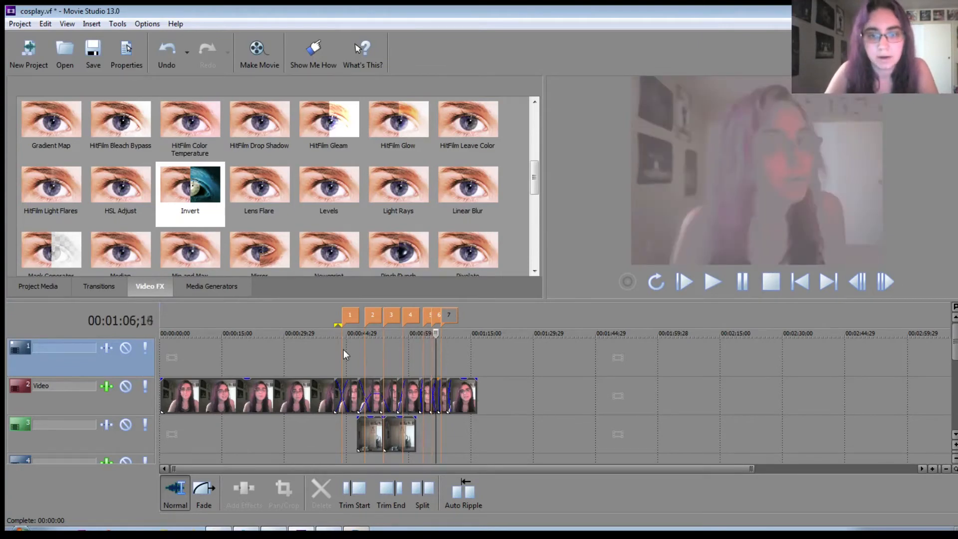
key(Return)
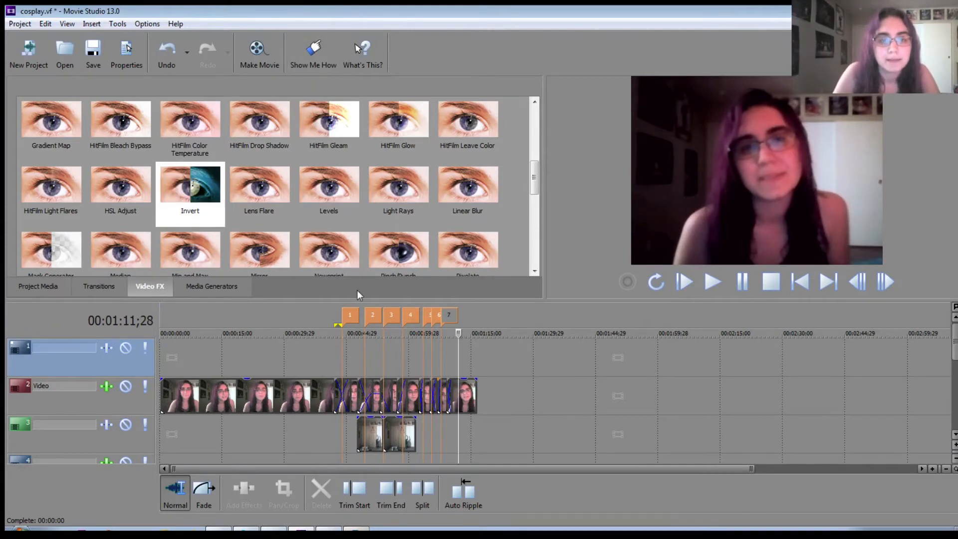
Apply the HitFilm Gleam effect to the piece between markers 2 and 3, setting intensity to 0.70 and adjusting the ray length.
scroll(357, 290, up, 3)
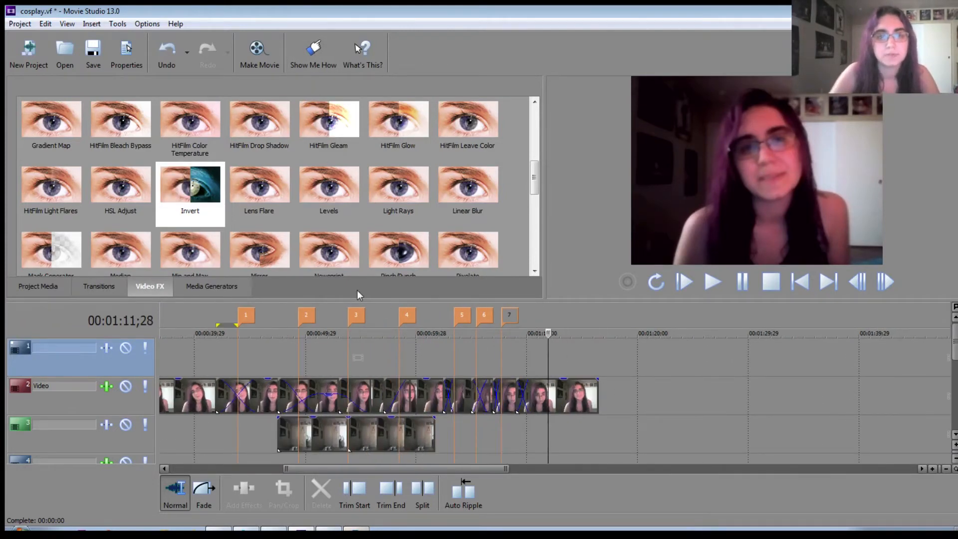
click(327, 379)
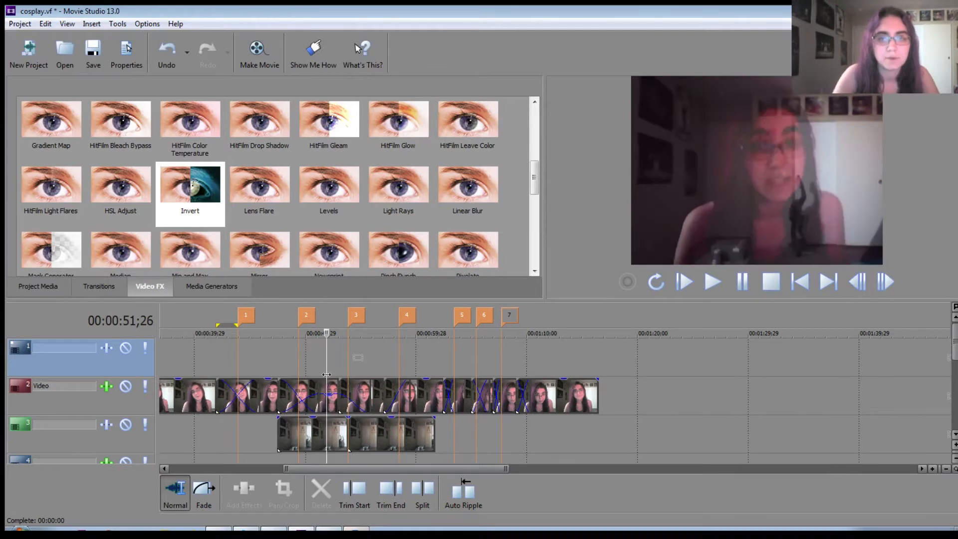
drag(329, 123, 334, 407)
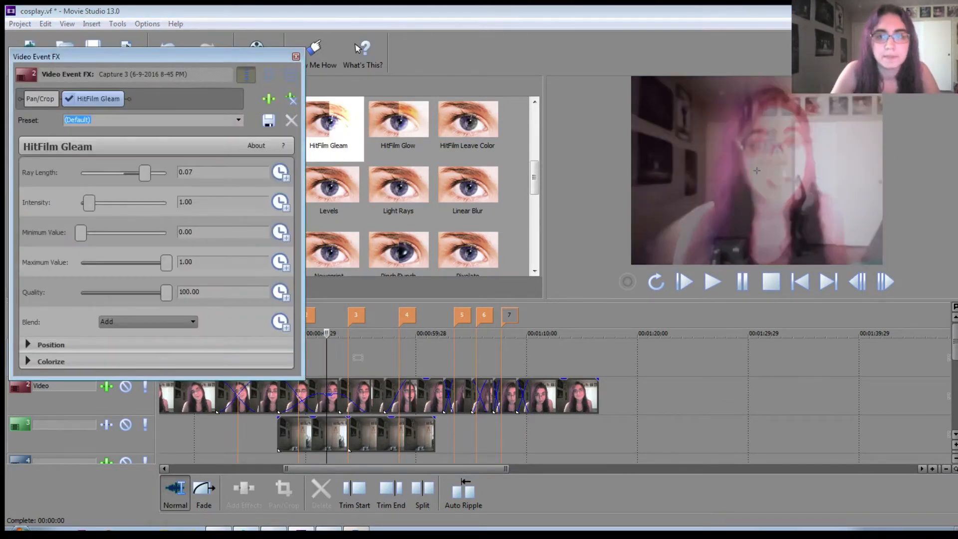
mouse_move(144, 173)
mouse_down()
mouse_move(157, 172)
mouse_move(138, 172)
mouse_up()
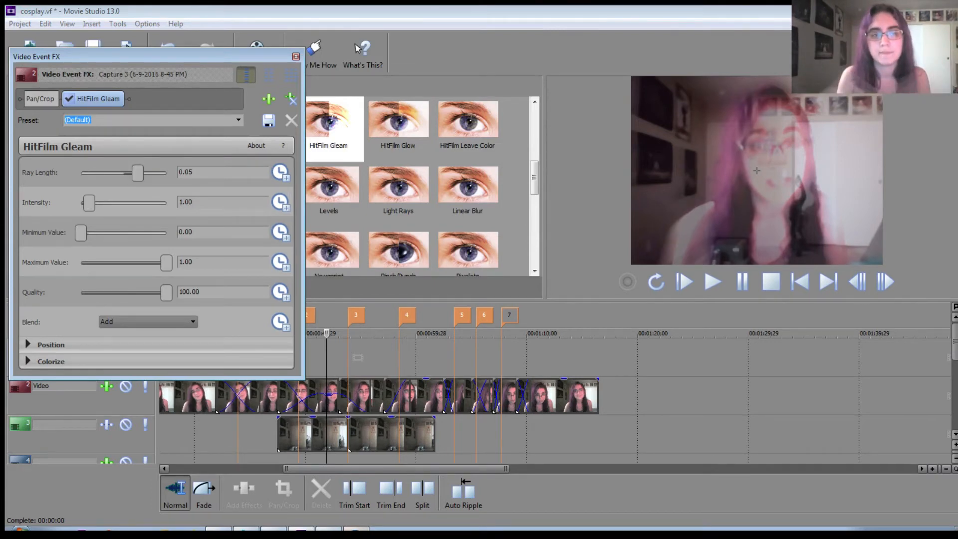
mouse_move(89, 202)
mouse_down()
mouse_move(111, 202)
mouse_move(81, 203)
mouse_move(166, 202)
mouse_move(87, 203)
mouse_up()
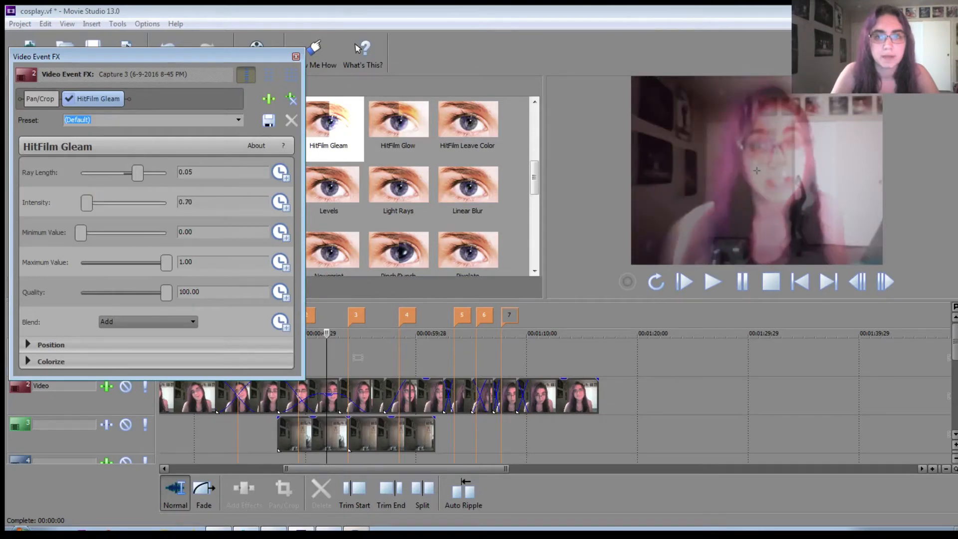
drag(137, 173, 149, 174)
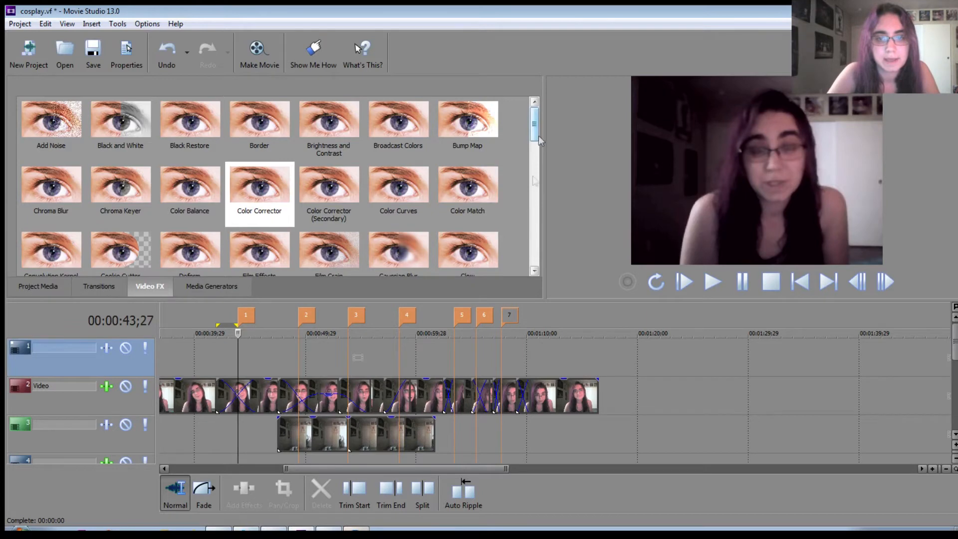
Try the Add Noise effect with the default preset on the last Capture 3 piece, preview it, and remove the effect.
click(559, 361)
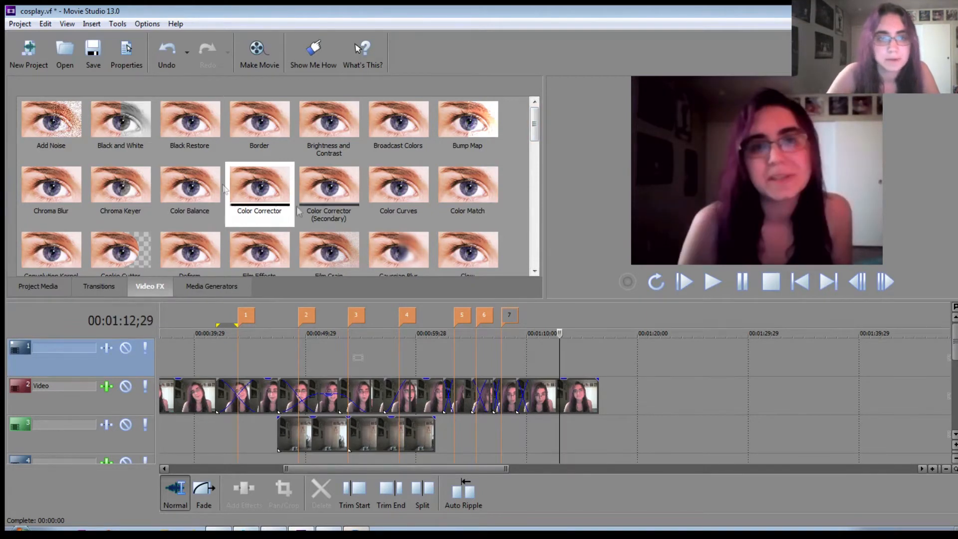
click(71, 124)
drag(70, 124, 584, 400)
click(525, 354)
key(space)
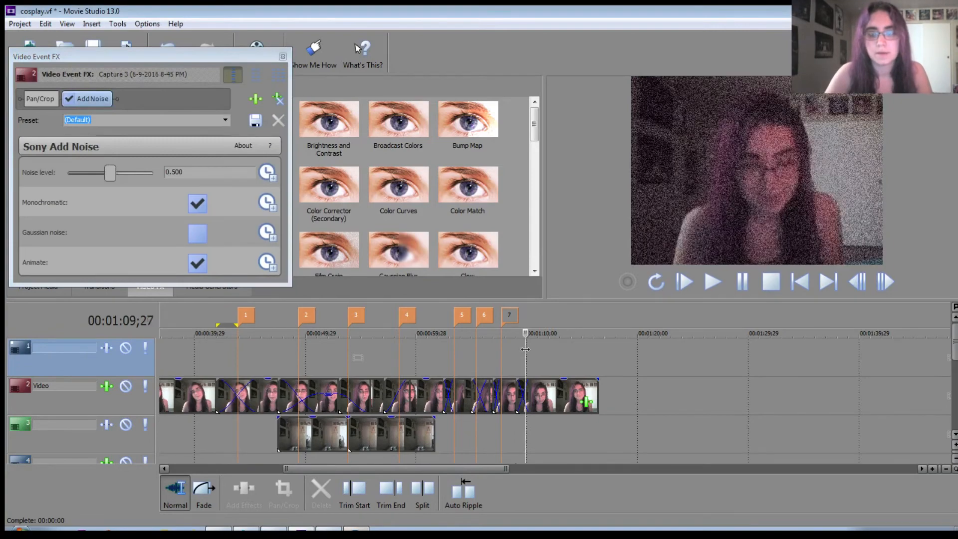
key(space)
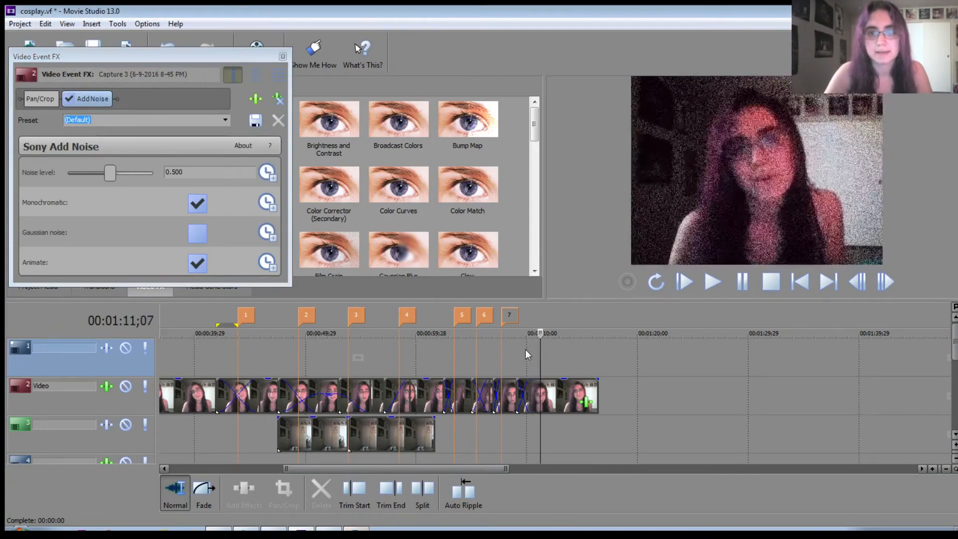
click(278, 99)
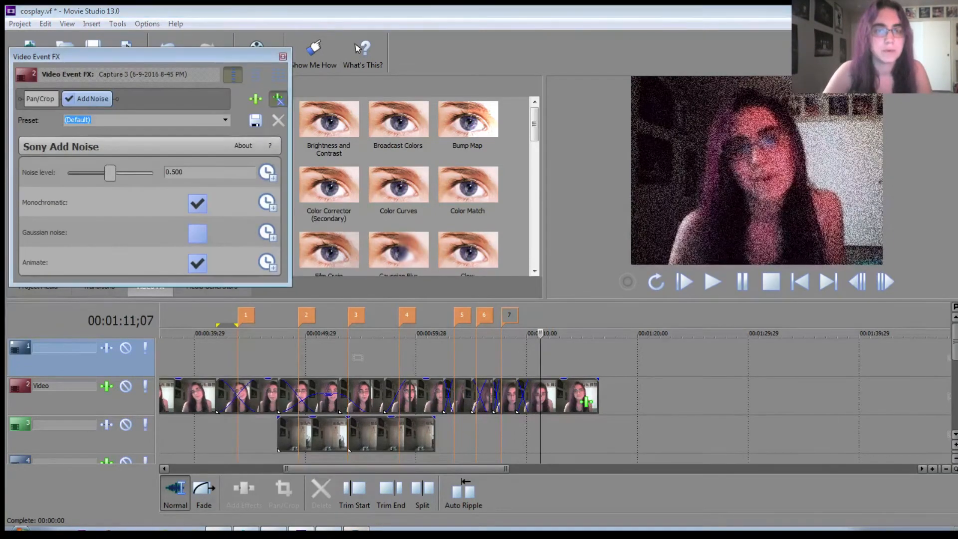
click(282, 57)
View the destination options for making the movie and leave without exporting.
click(257, 53)
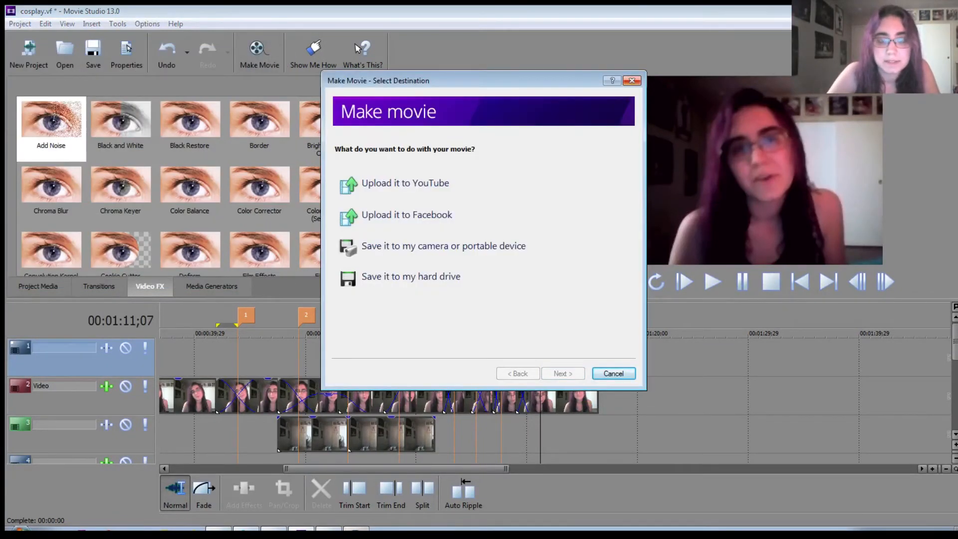
key(Escape)
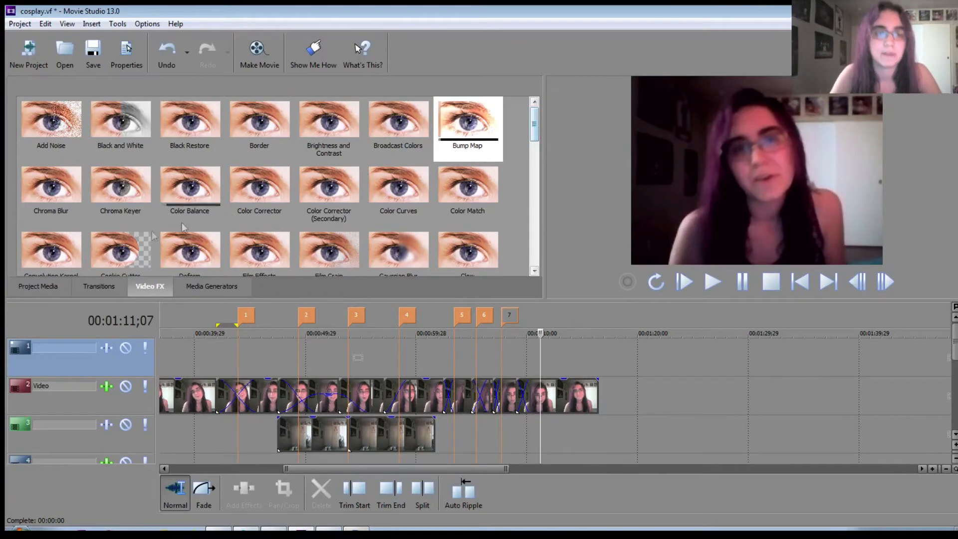
Import Movie_on_3-2-16_at_9.mp4 and Movie_on_3-2-16_at_10 (1).mp4 from the Downloads folder into the project media.
click(56, 289)
click(51, 89)
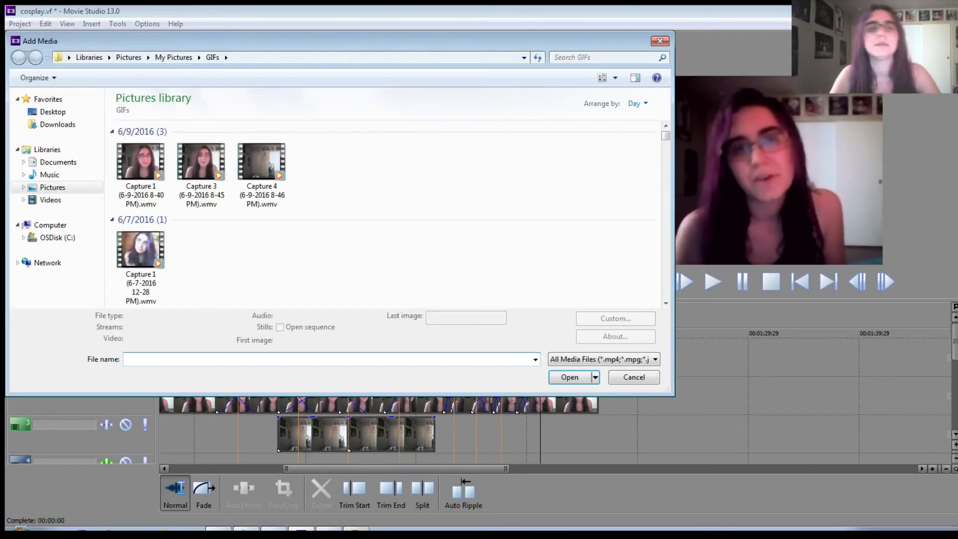
click(58, 124)
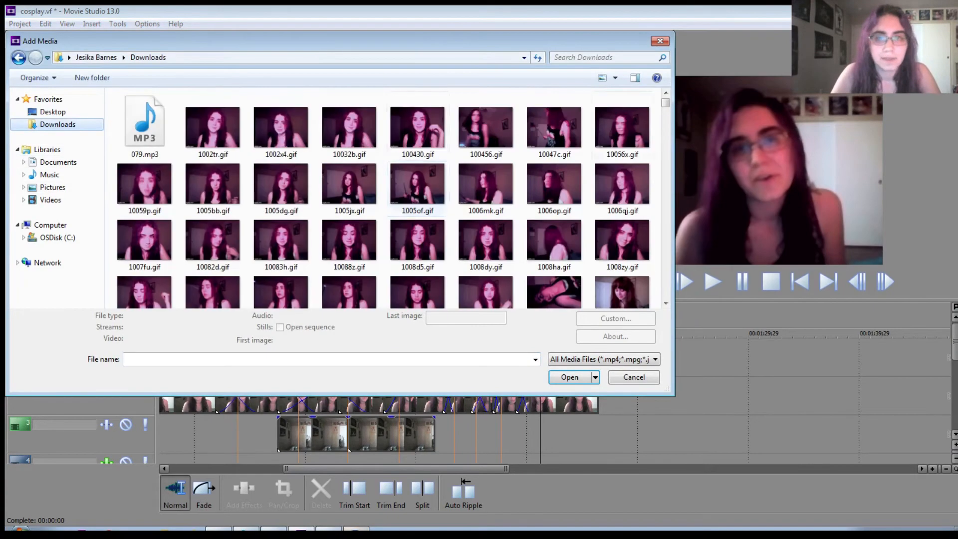
scroll(394, 197, down, 10)
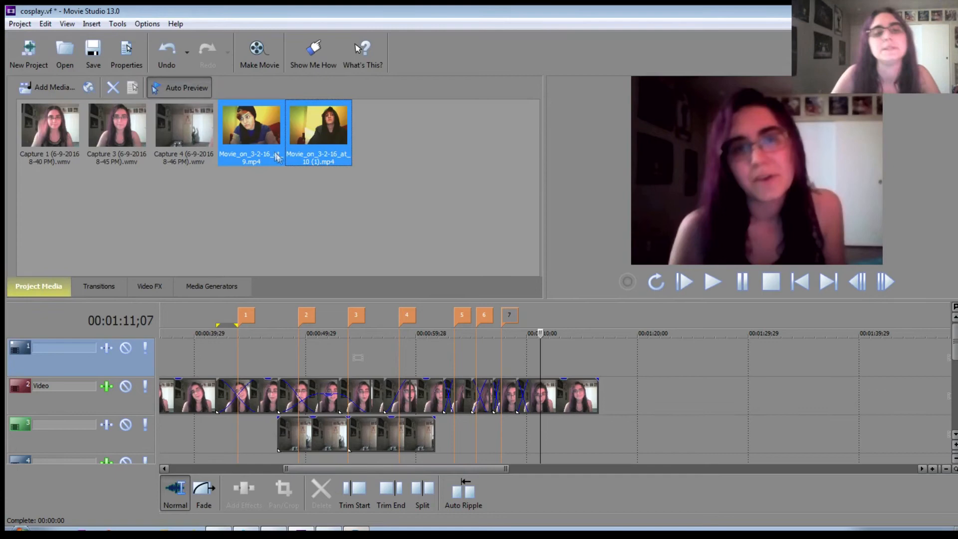
Move the Capture 4 track above the others and place the two imported clips on the first and second tracks at about 00:01:24.
click(262, 134)
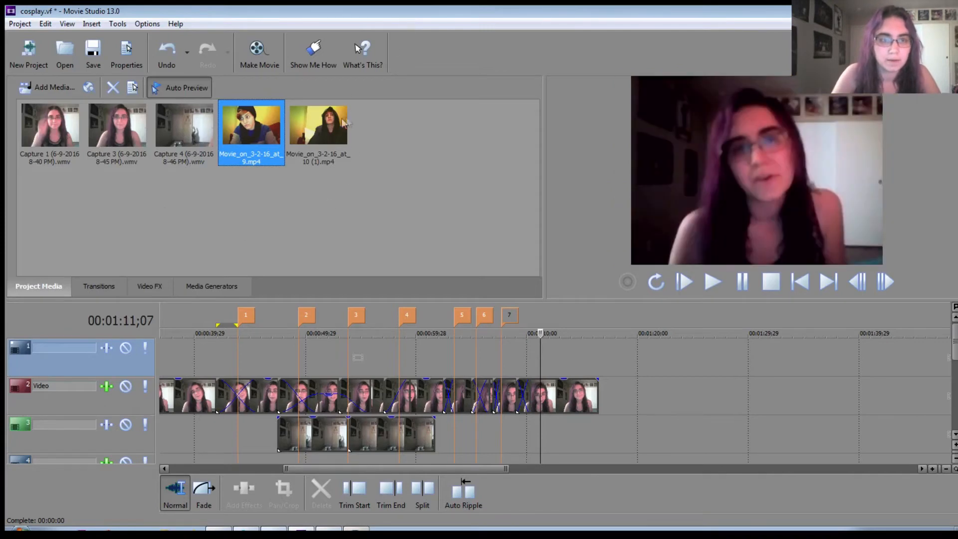
drag(109, 443, 115, 348)
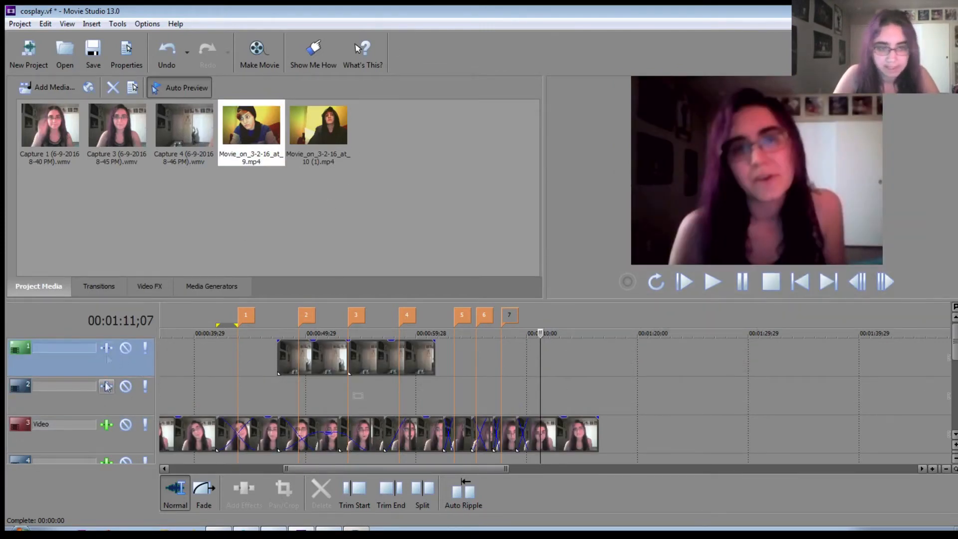
drag(266, 138, 691, 357)
drag(312, 132, 685, 384)
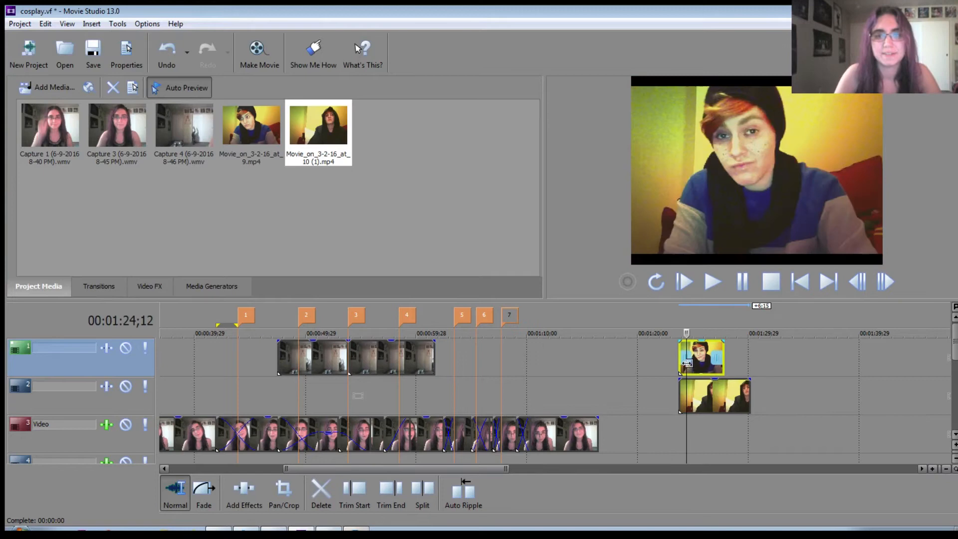
Lower the opacity of the Movie_on_3-2-16_at_9 clip on the first track to about half.
scroll(687, 363, up, 5)
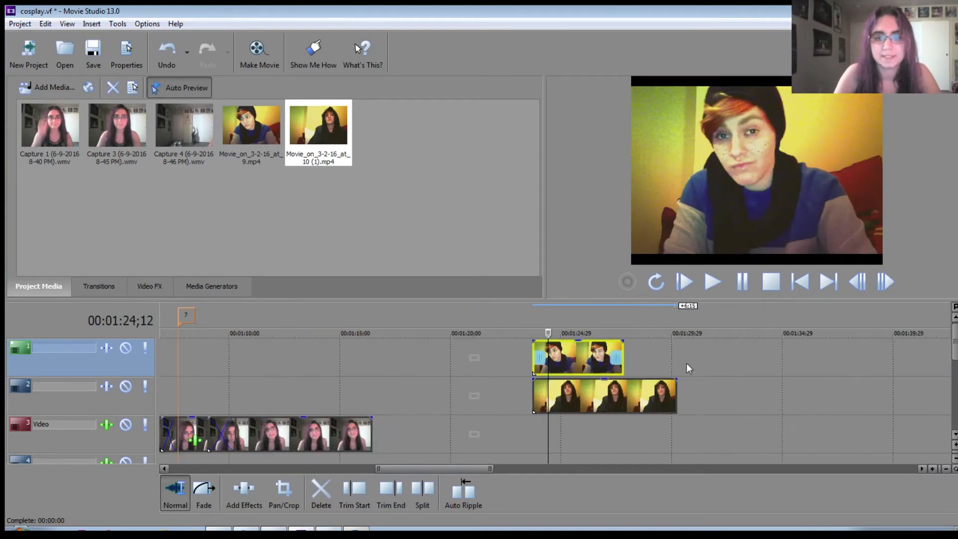
click(605, 399)
click(613, 348)
drag(613, 348, 613, 363)
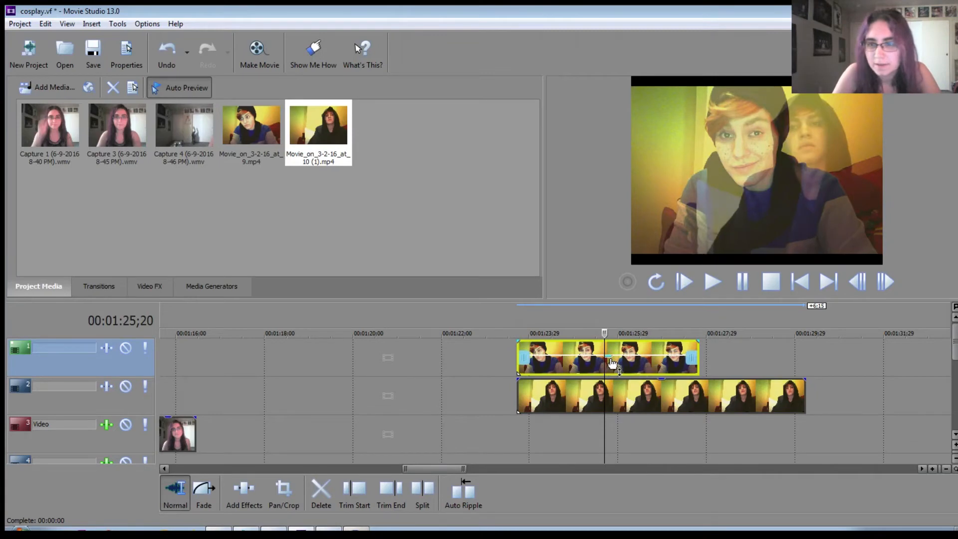
Reframe the Movie_on_3-2-16_at_10 (1) clip with Pan/Crop so it fills the frame.
click(651, 392)
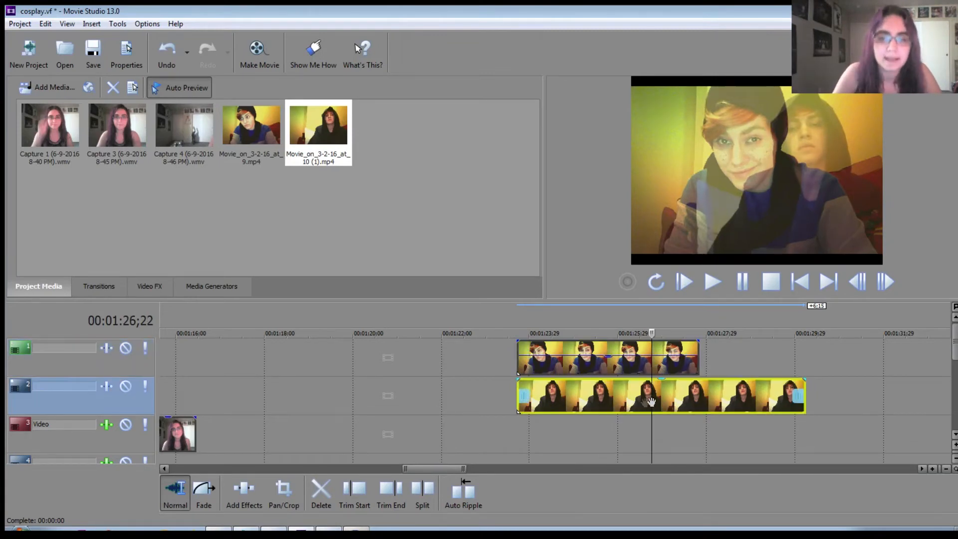
click(295, 499)
mouse_move(399, 239)
mouse_down()
mouse_move(393, 233)
mouse_move(402, 237)
mouse_up()
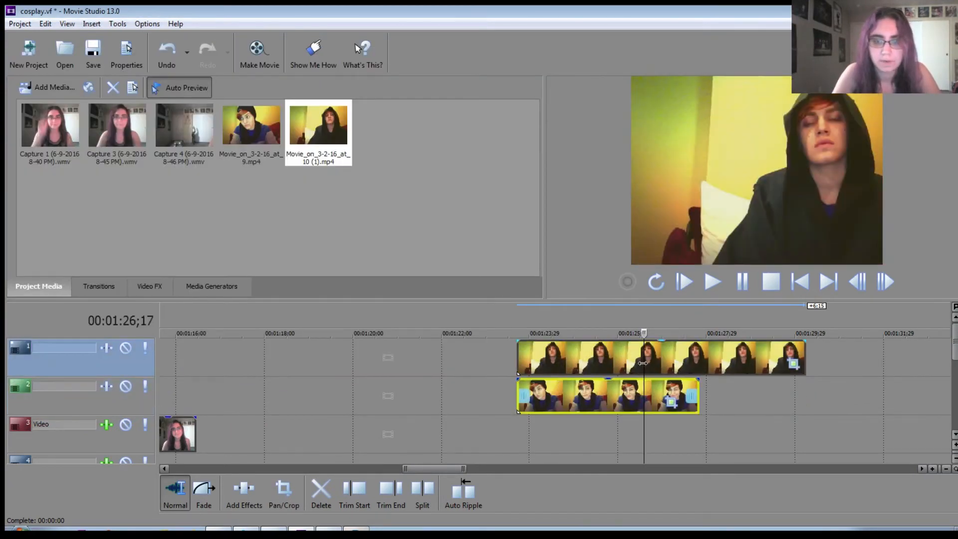
Lower the opacity of the hooded-figure clip on the first track to about half.
click(643, 363)
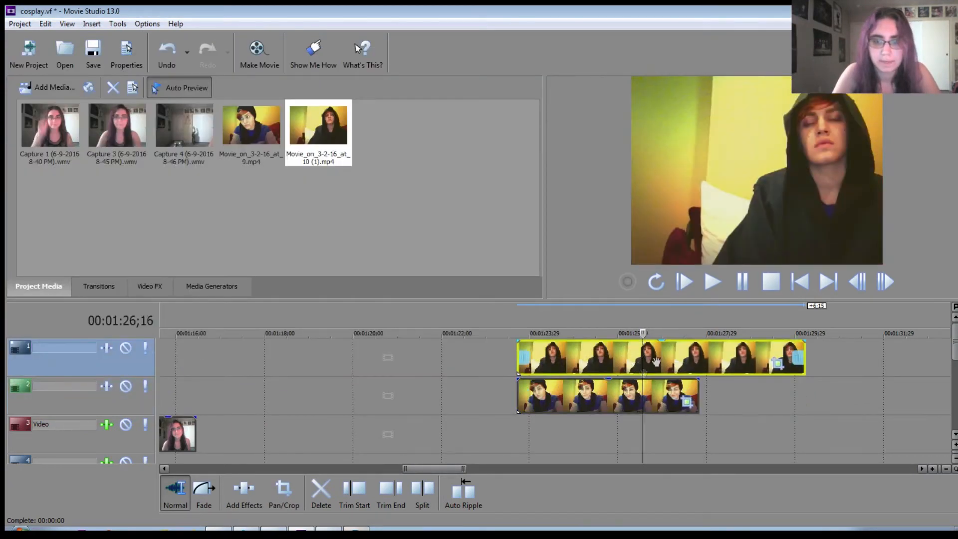
drag(661, 342, 664, 368)
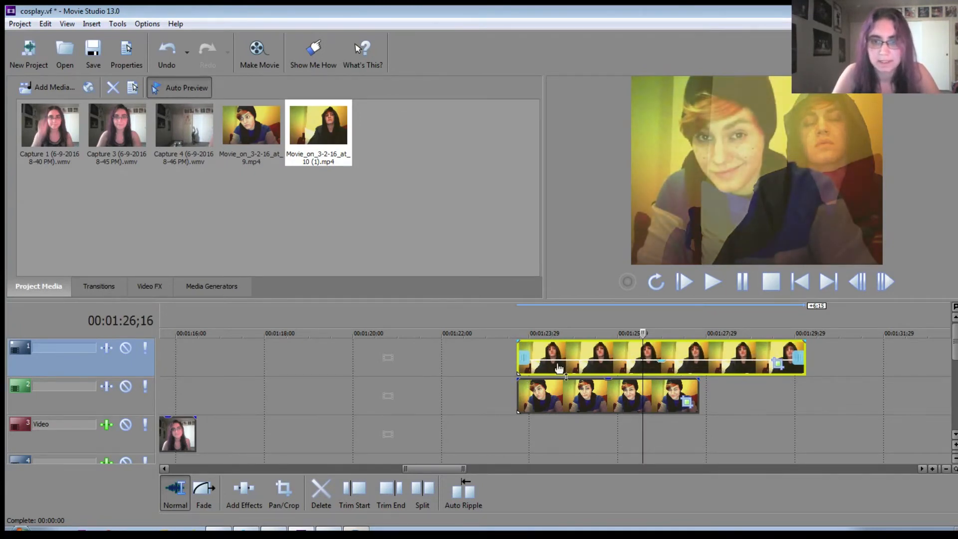
drag(661, 363, 661, 360)
Apply the Cookie Cutter effect to the first-track clip with the Oval side shape and a feather of 1.636.
click(145, 287)
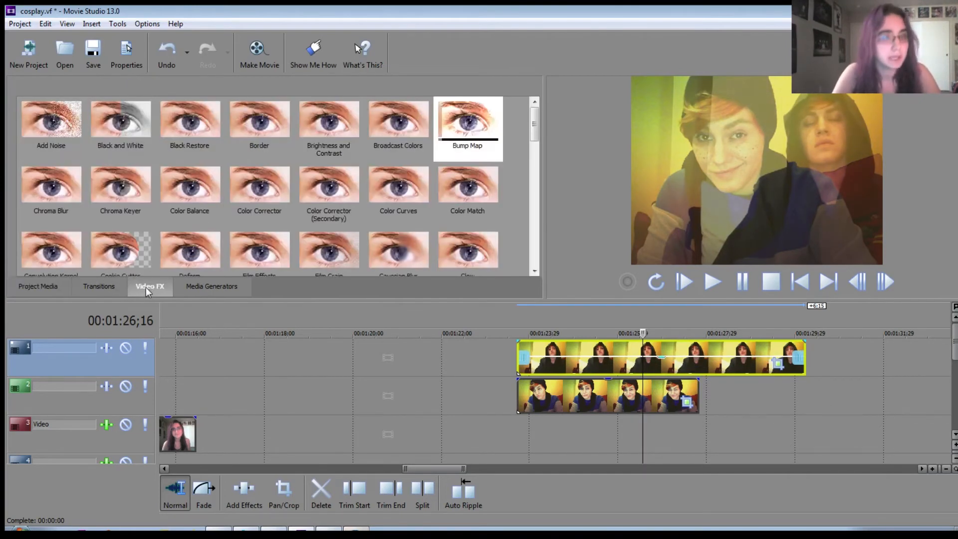
drag(130, 234, 664, 356)
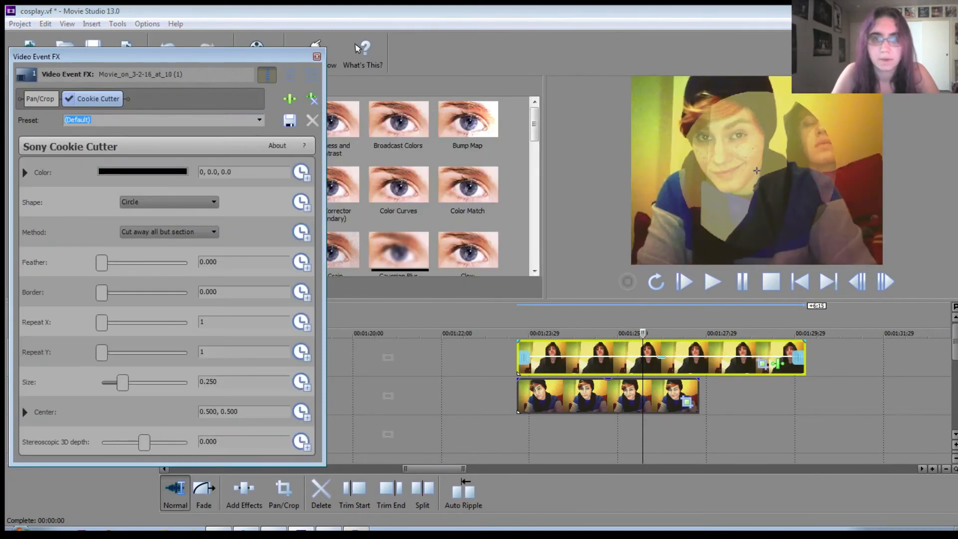
click(169, 202)
click(134, 229)
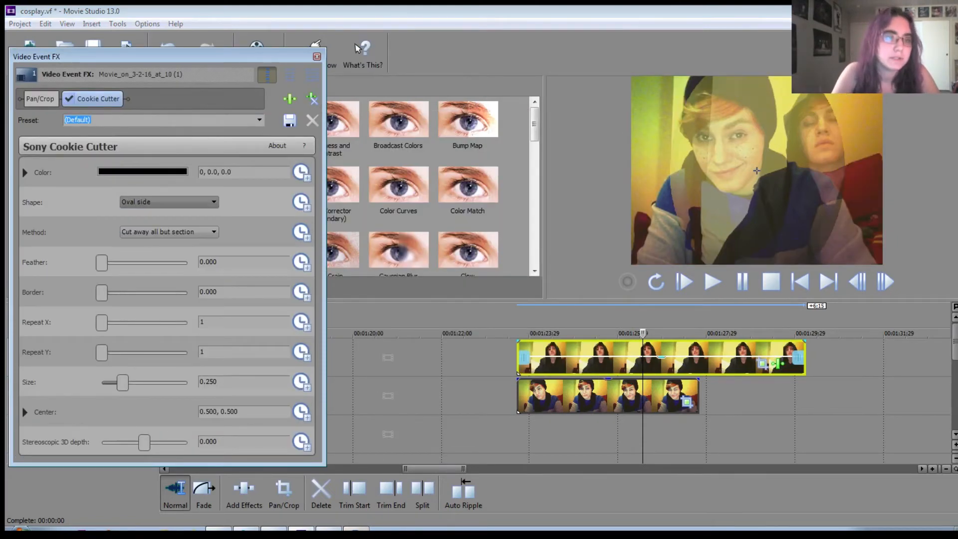
drag(102, 263, 187, 263)
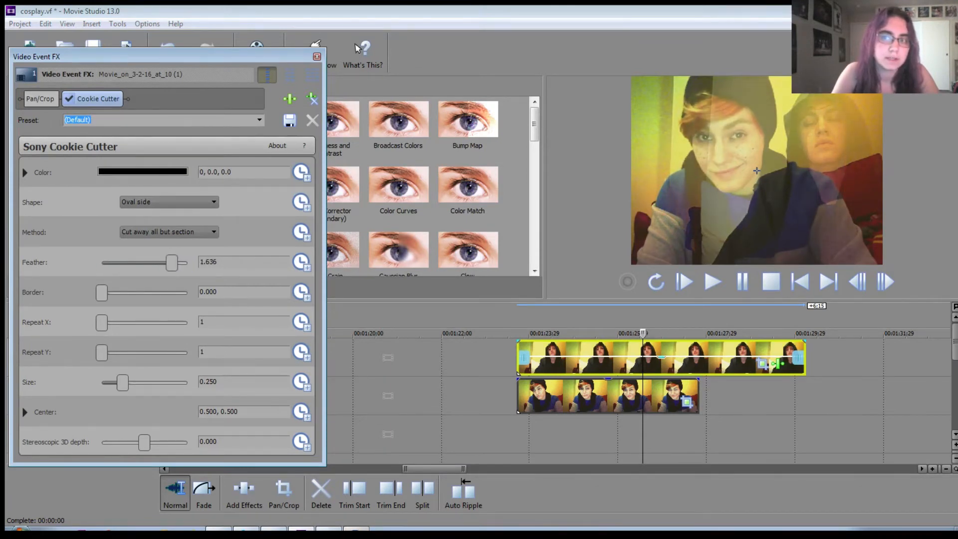
Set the Cookie Cutter center to 0.870, 0.554, over the hooded figure.
click(25, 412)
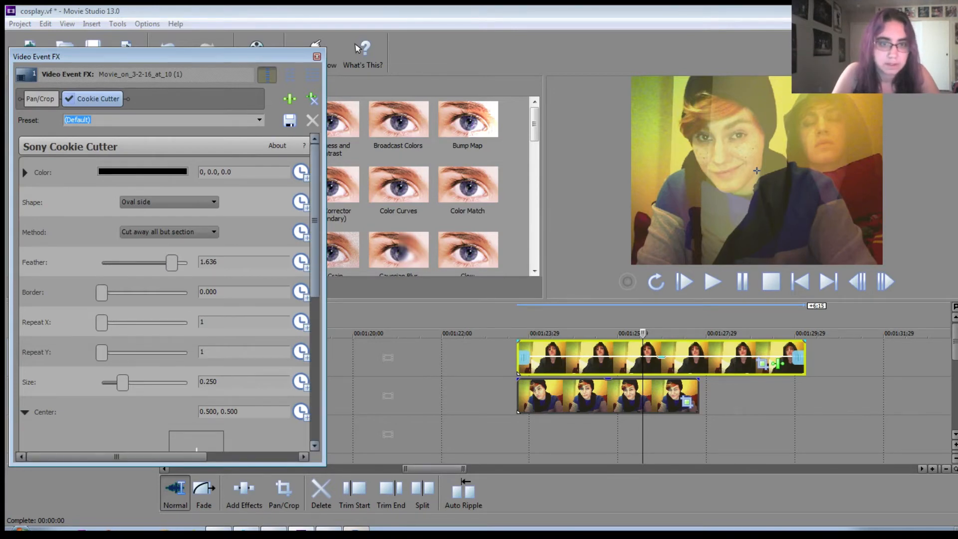
scroll(172, 263, down, 1)
mouse_move(197, 421)
mouse_down()
mouse_move(218, 402)
mouse_move(217, 418)
mouse_up()
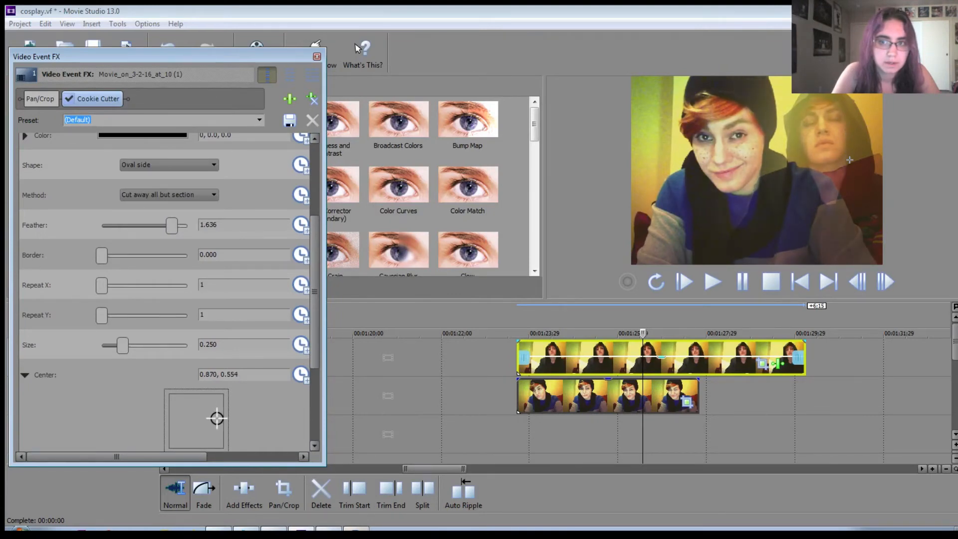
Play the two layered clips from near their start to preview the Cookie Cutter blend.
click(544, 433)
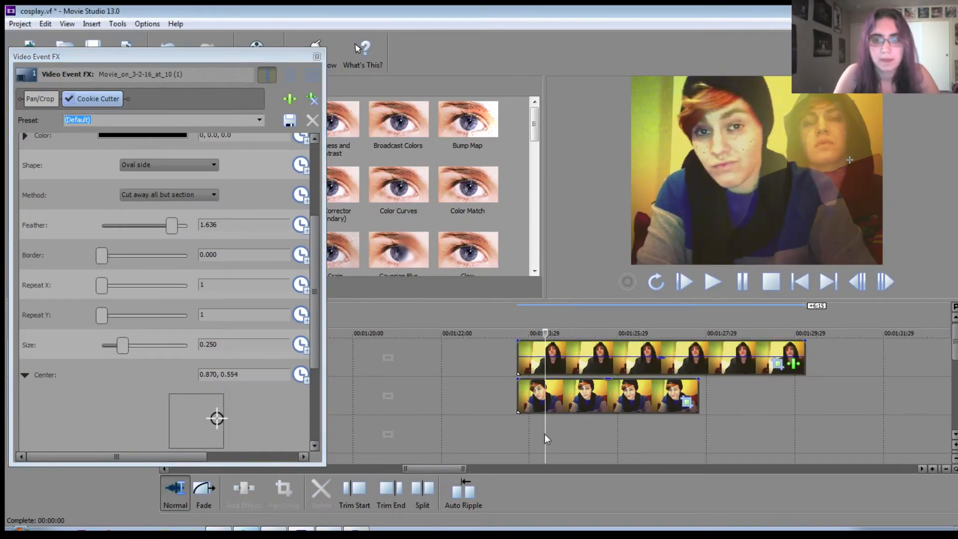
key(space)
key(space)
key(Right)
key(space)
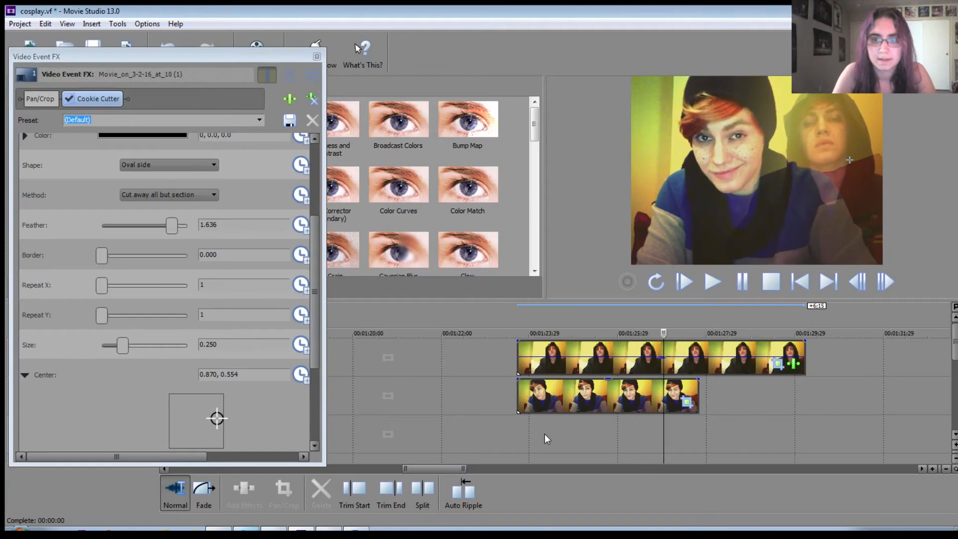
key(Return)
Move the first-track clip about two seconds earlier and play the overlap with the clip below.
drag(610, 357, 523, 354)
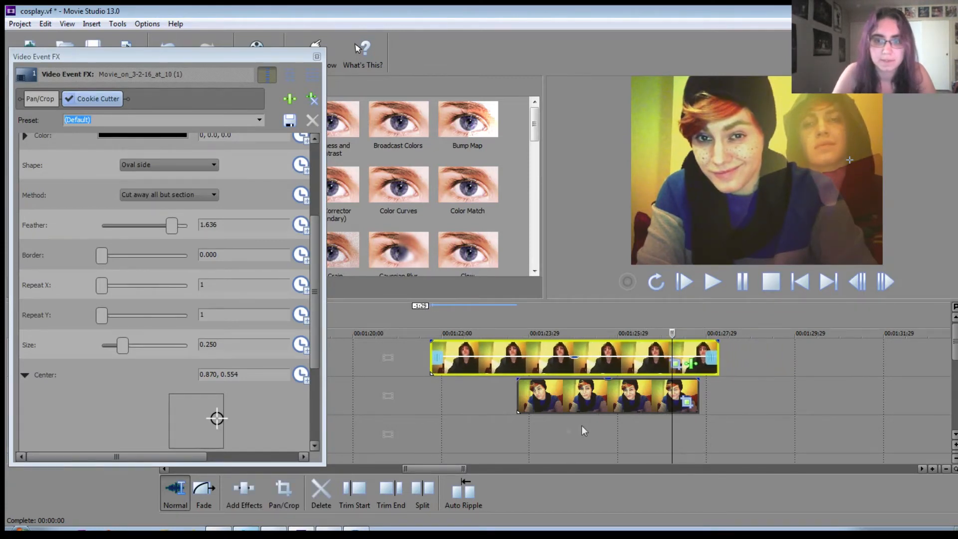
click(556, 426)
key(space)
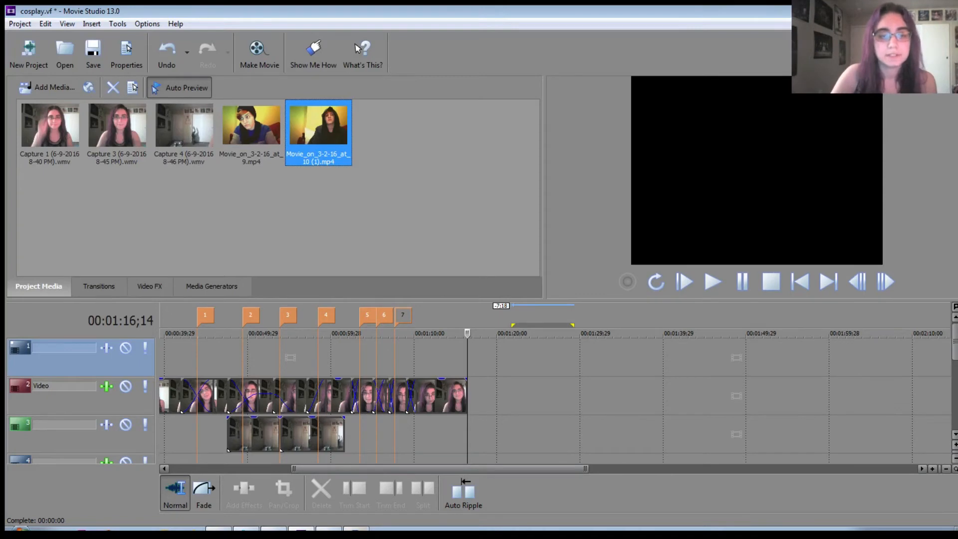
key(alt+Tab)
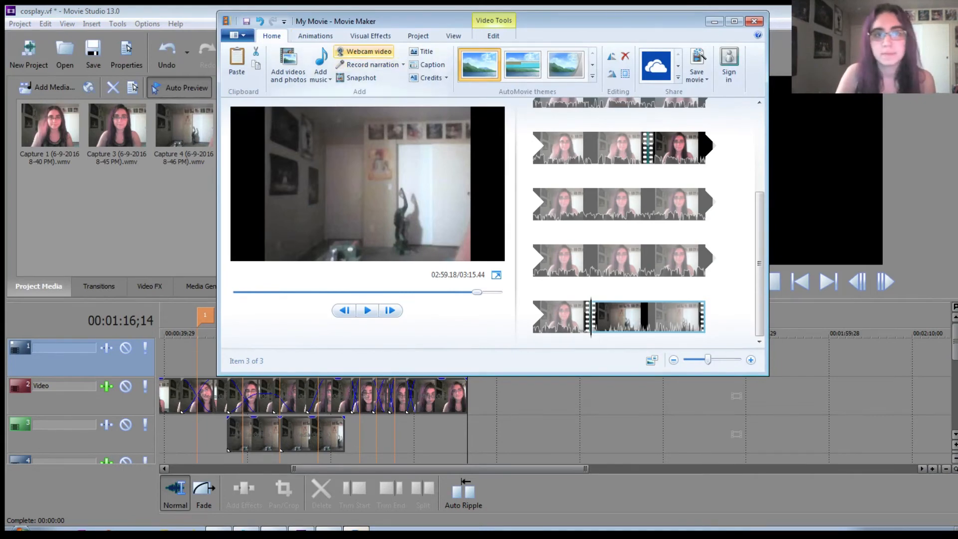
click(469, 427)
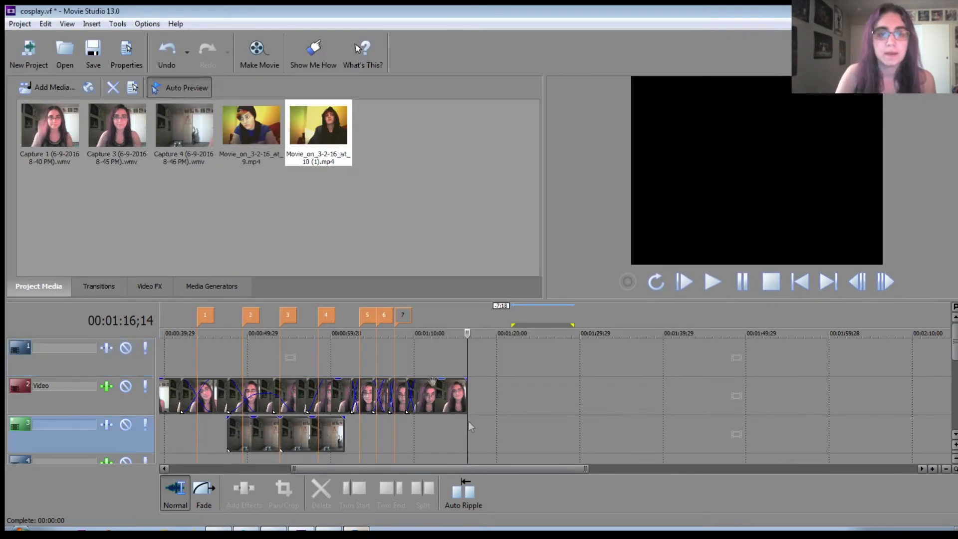
Set the loop region to span the whole edit, from 00:00:00 to the end of the last clip.
drag(470, 365, 173, 310)
drag(478, 347, 315, 331)
click(468, 346)
key(ctrl+Home)
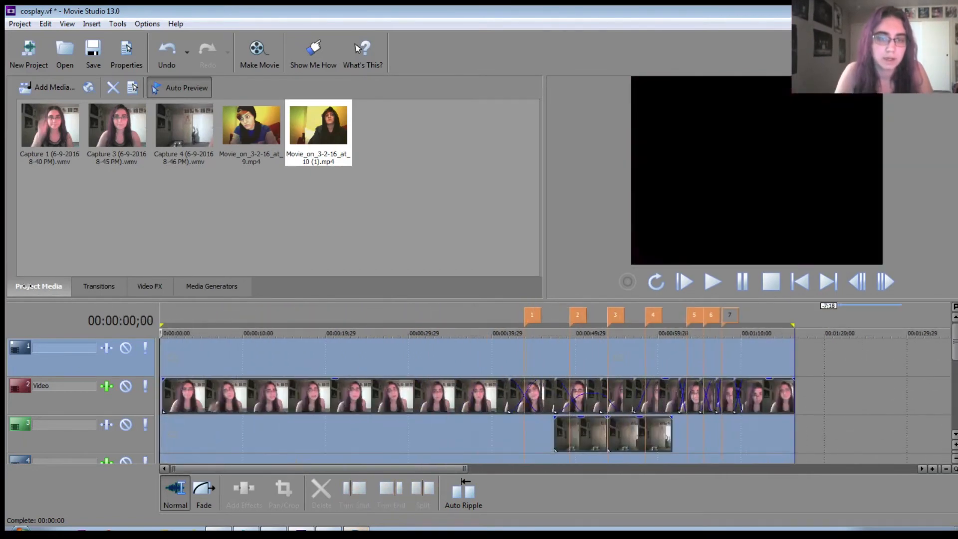
drag(27, 286, 162, 297)
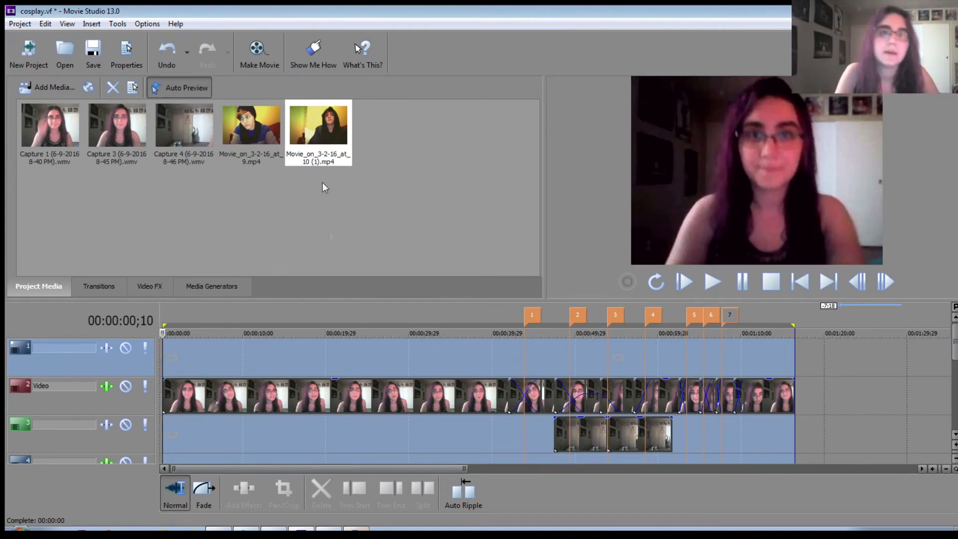
Open the save-to-hard-drive movie options, choose the MP4 format, and leave without exporting.
click(259, 49)
click(413, 276)
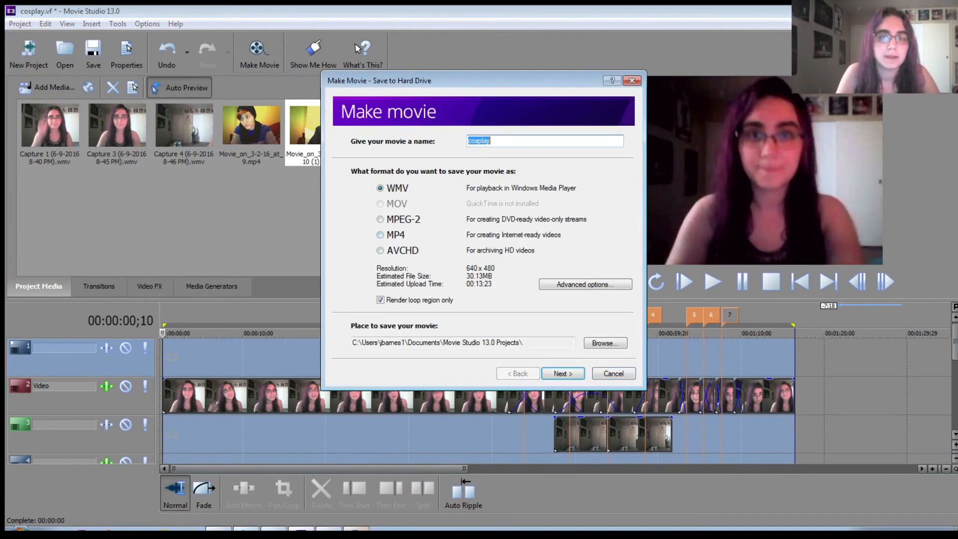
click(380, 235)
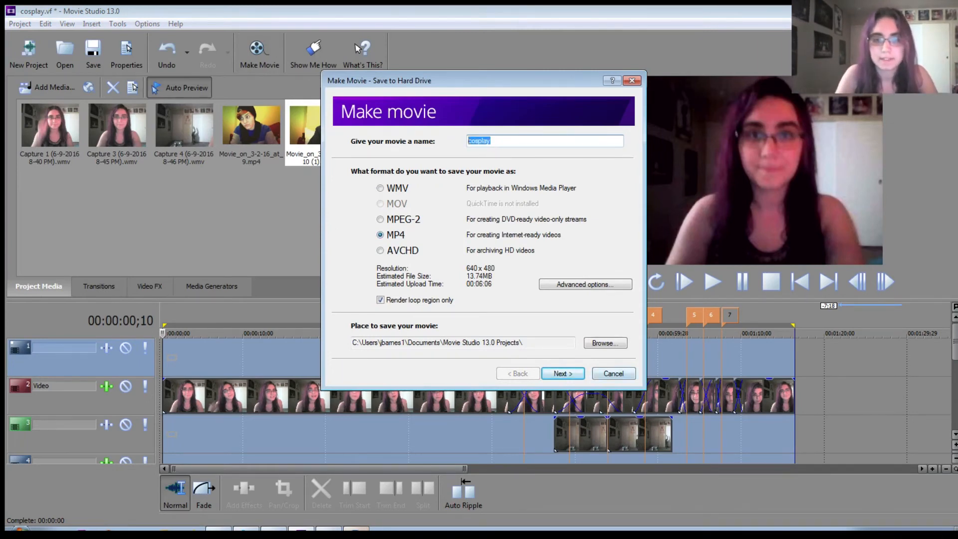
click(610, 374)
Set the loop region to run from about 00:00:19 to 00:00:35;28.
drag(318, 333, 458, 332)
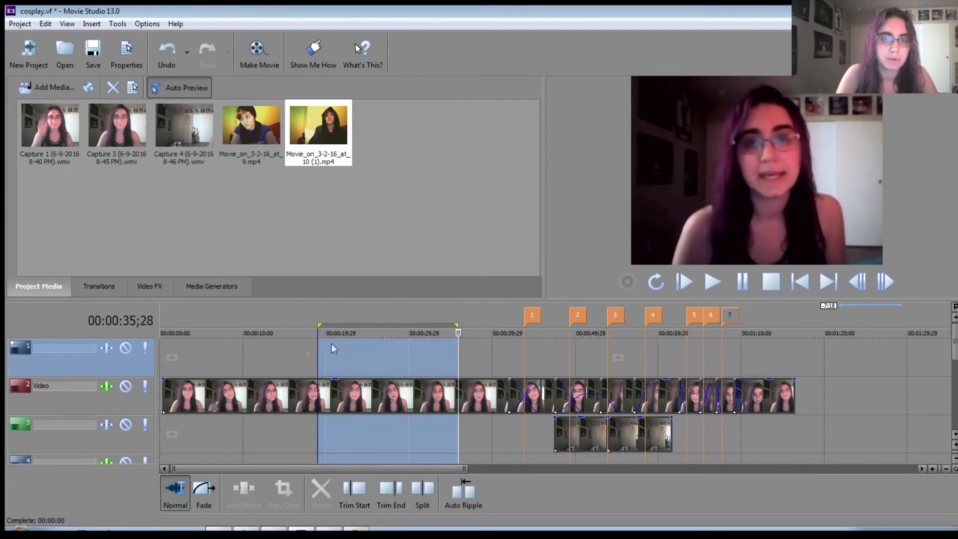
click(411, 361)
scroll(411, 361, down, 3)
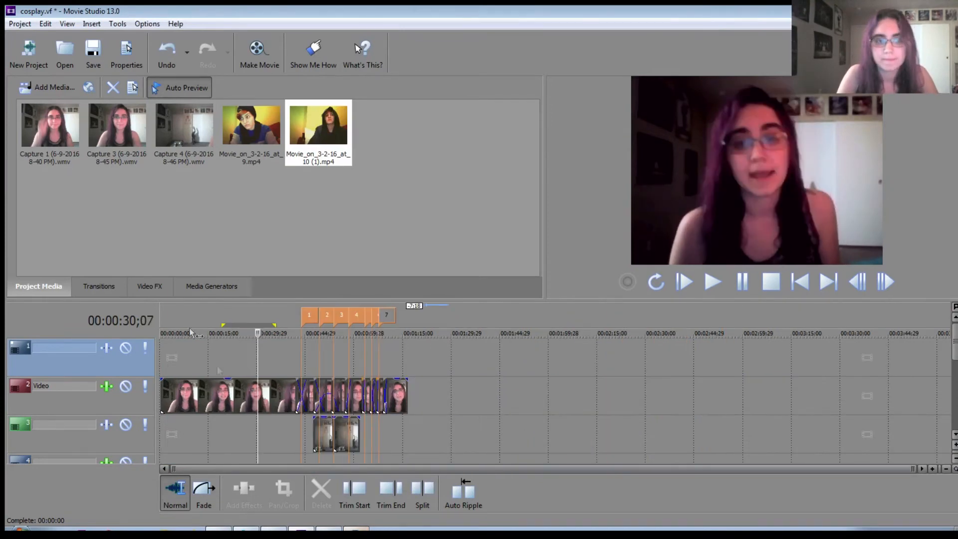
click(157, 288)
click(57, 294)
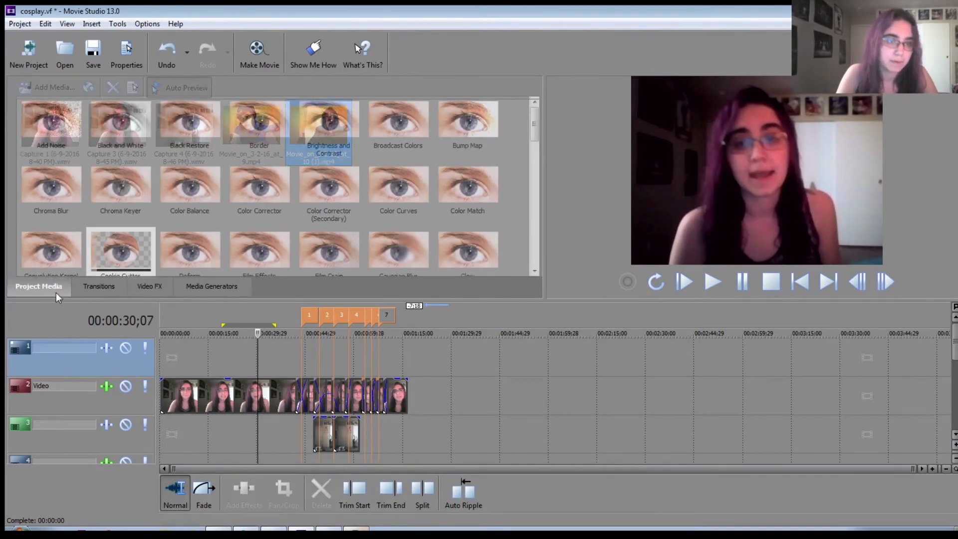
click(50, 87)
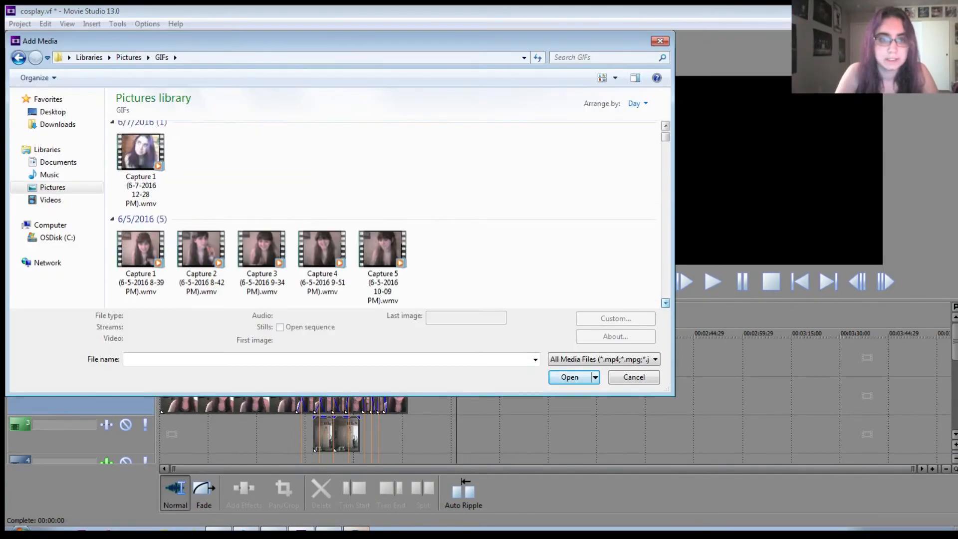
click(665, 302)
click(383, 254)
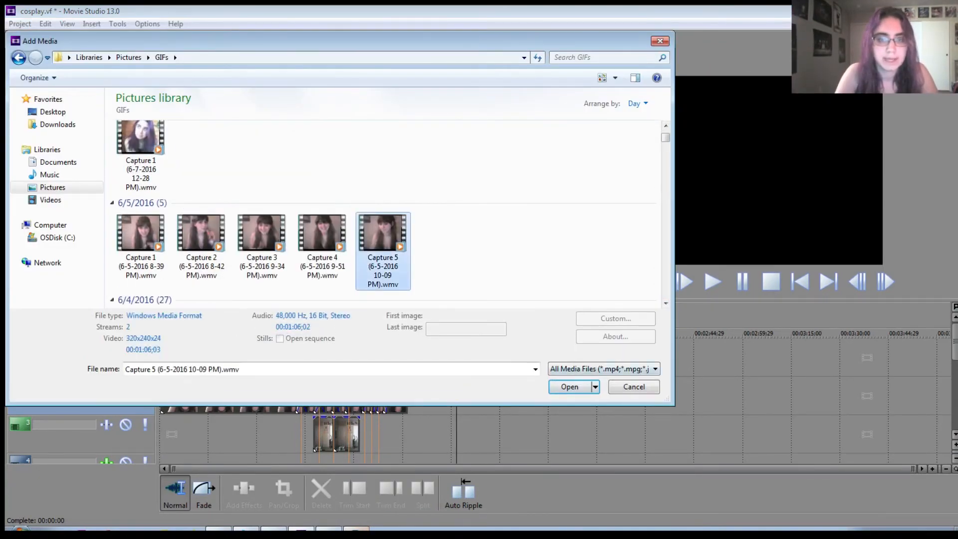
double_click(383, 252)
Place the Capture 5 clip on the third track at about 00:01:38 and move it down to the fourth track.
drag(259, 137, 483, 434)
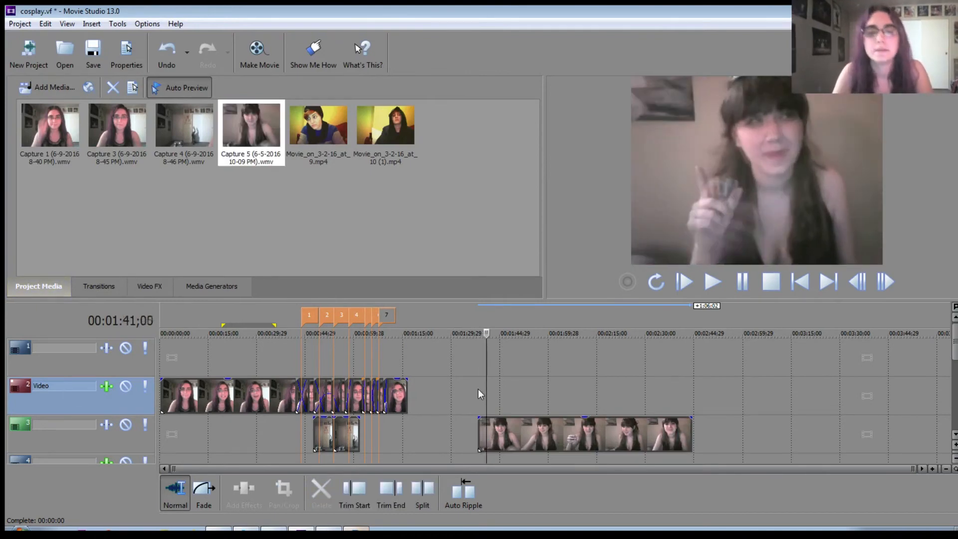
click(518, 440)
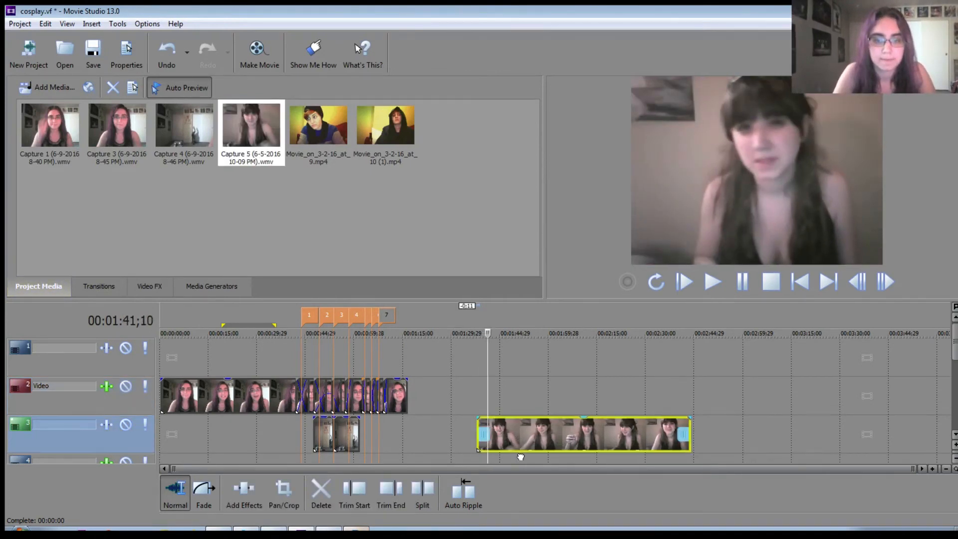
drag(519, 458, 520, 463)
click(495, 400)
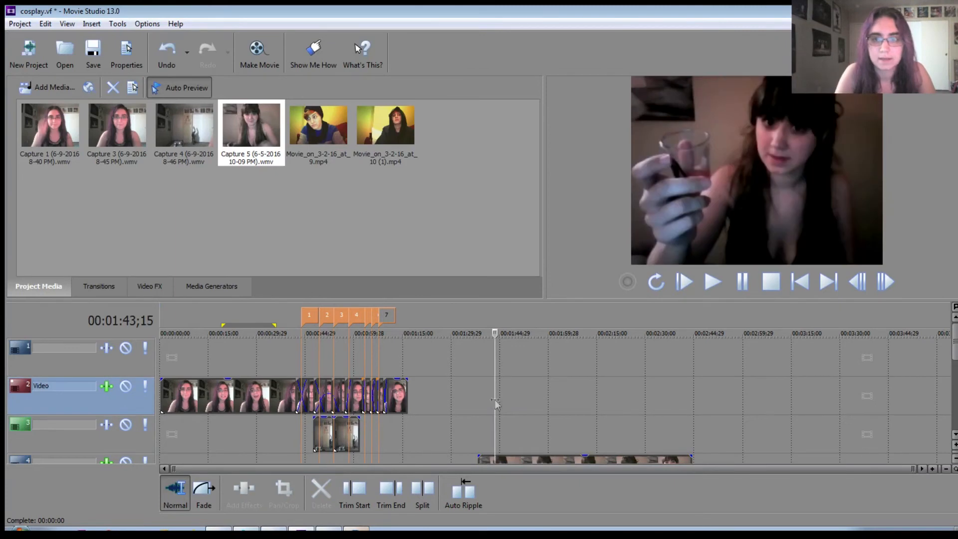
scroll(553, 399, down, 1)
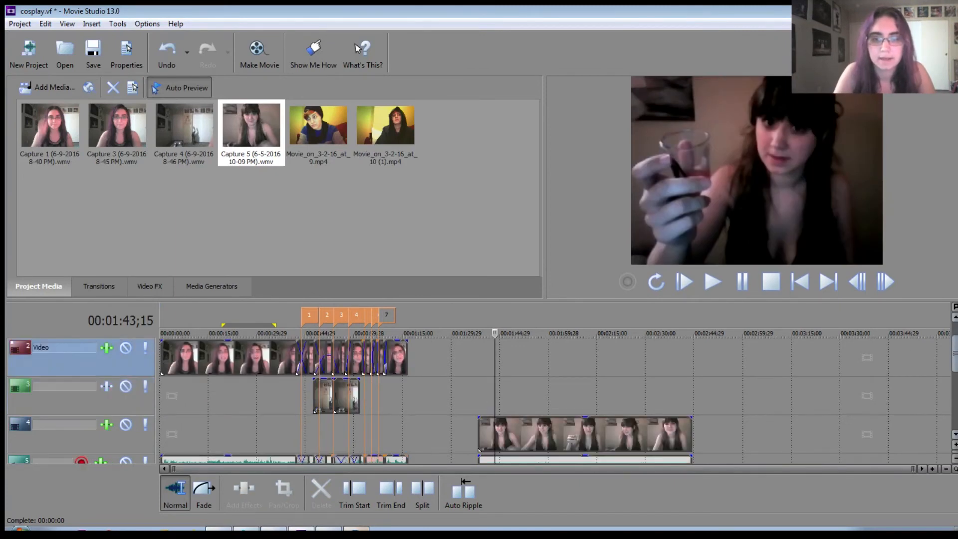
Move the Capture 5 clip up to the third track and back down to the fourth.
drag(605, 443, 602, 410)
click(549, 372)
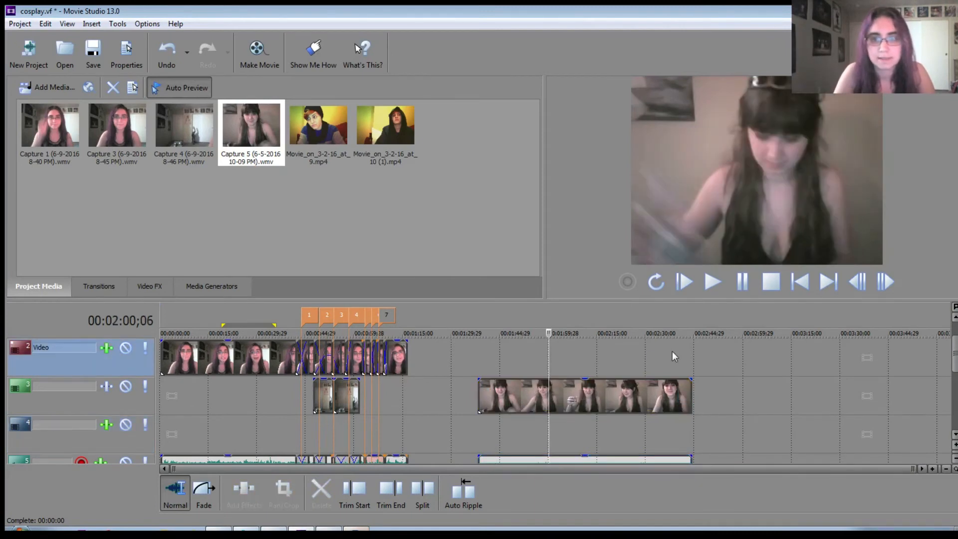
drag(630, 396, 629, 433)
Find the drinking moment in the Capture 5 clip, split the clip at 00:02:25;23, and play on from there.
click(583, 372)
click(586, 369)
click(612, 372)
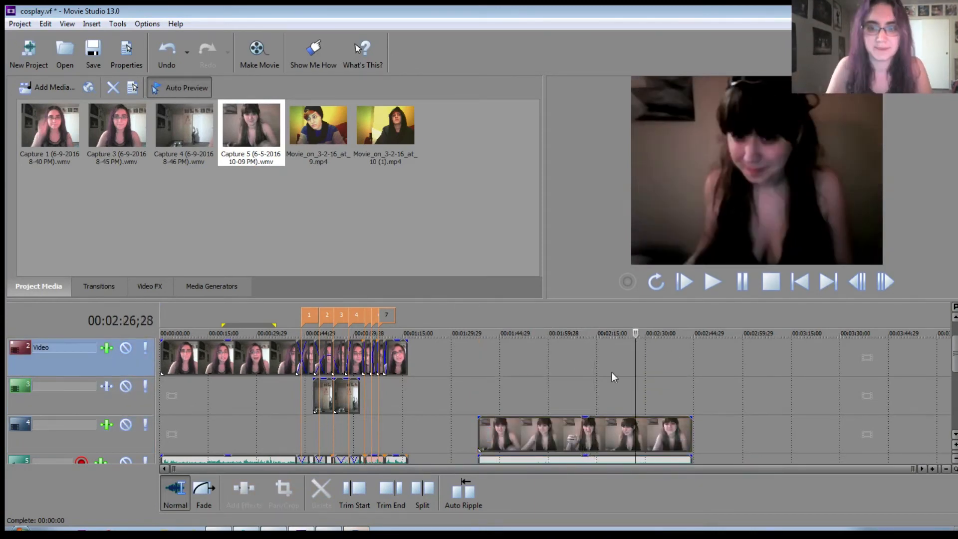
key(s)
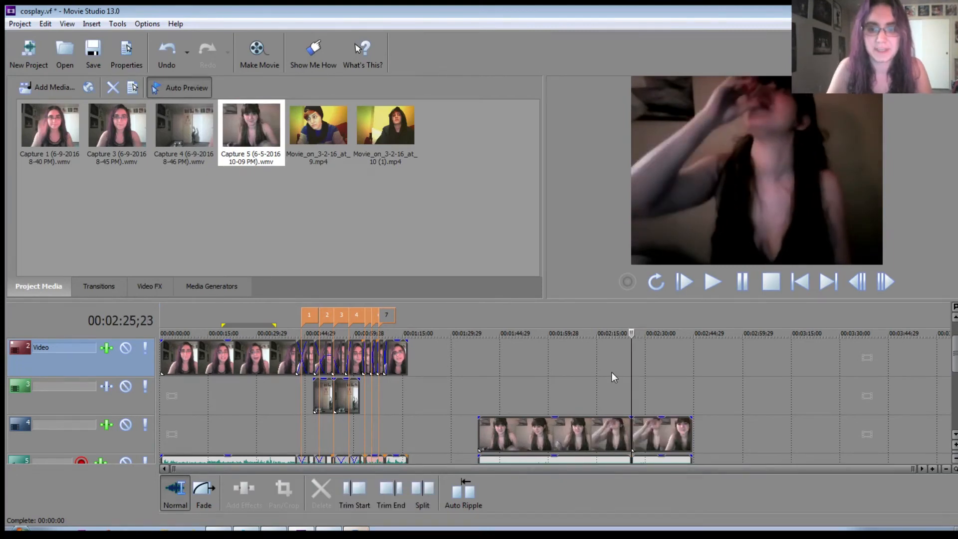
key(space)
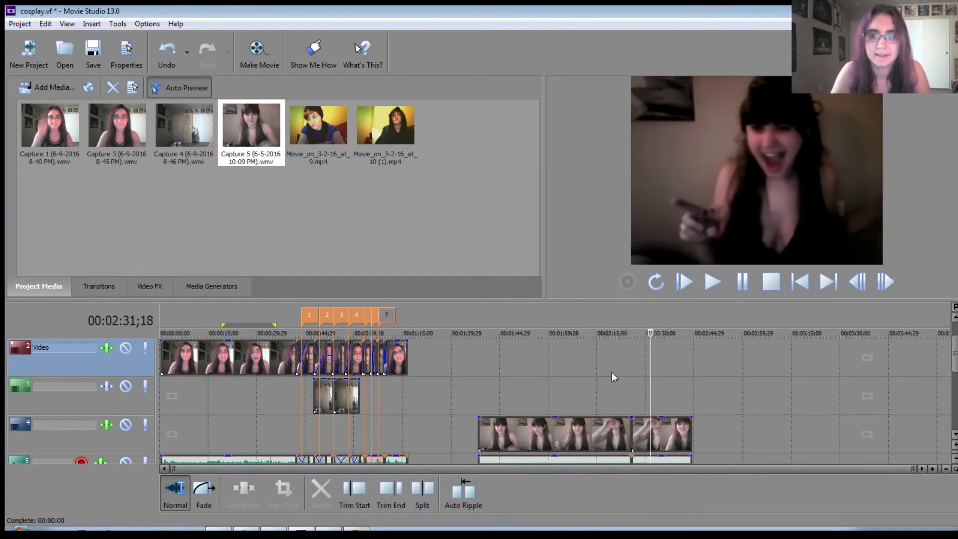
Split the Capture 5 clip at 00:02:31;18 and isolate the short middle piece further along the fourth track inside a loop region.
key(s)
drag(640, 431, 744, 389)
click(730, 415)
click(738, 386)
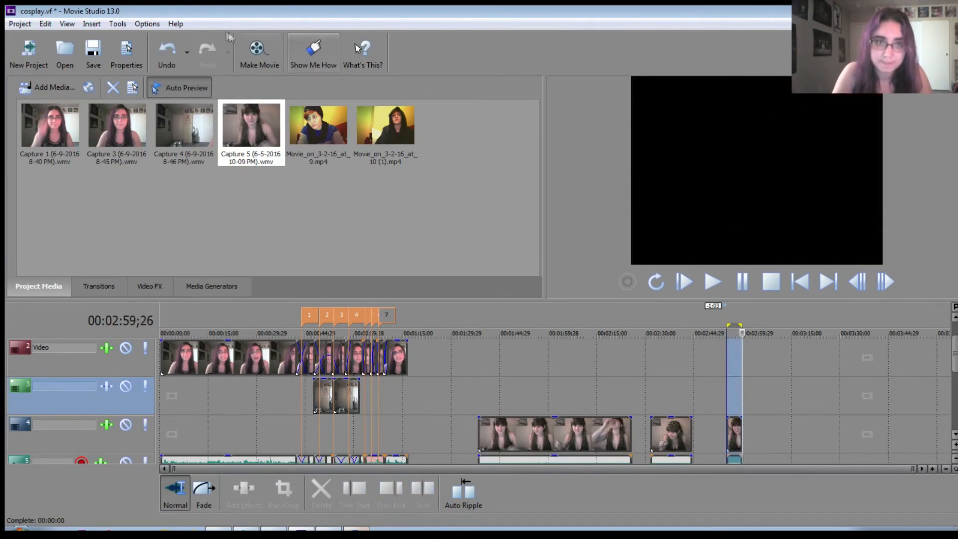
Export only the loop region to the hard drive as an MP4 movie named 6.9.
click(260, 54)
click(410, 277)
click(381, 235)
double_click(480, 140)
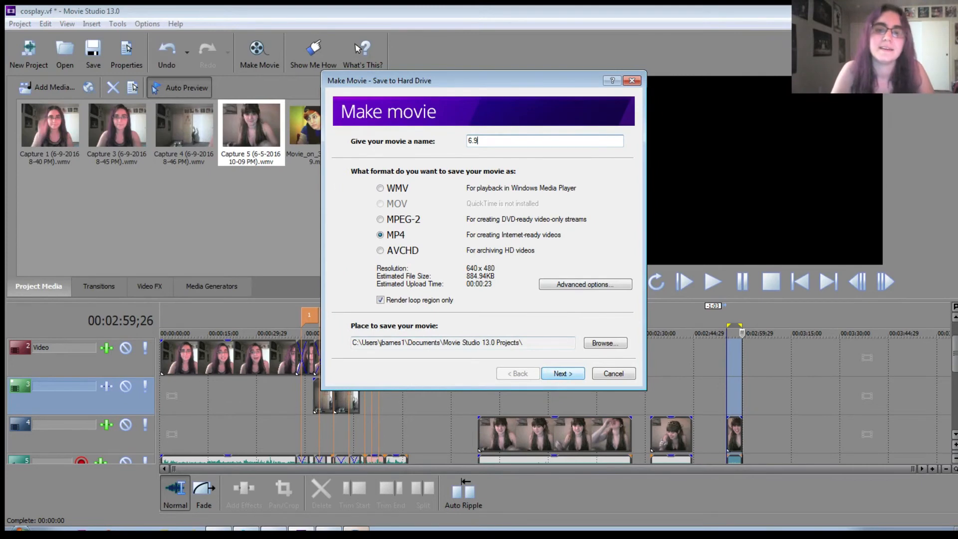
click(563, 373)
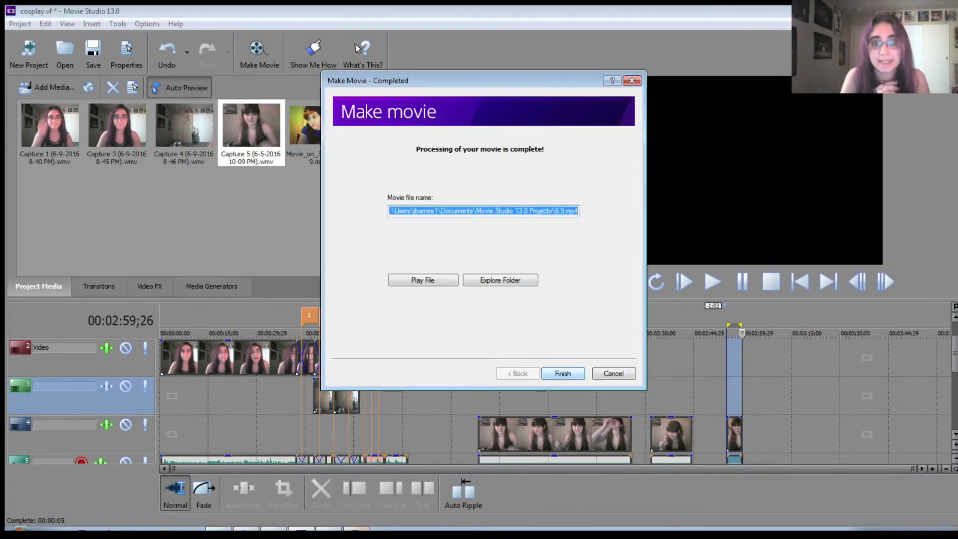
click(562, 373)
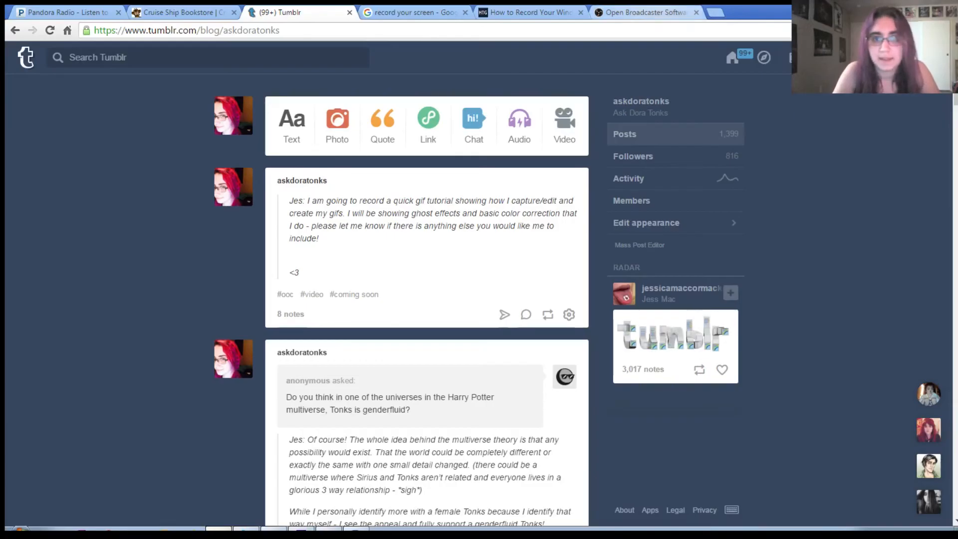
Switch to the web browser and open imgflip.com/gifgenerator in a new tab.
key(ctrl+t)
text(img)
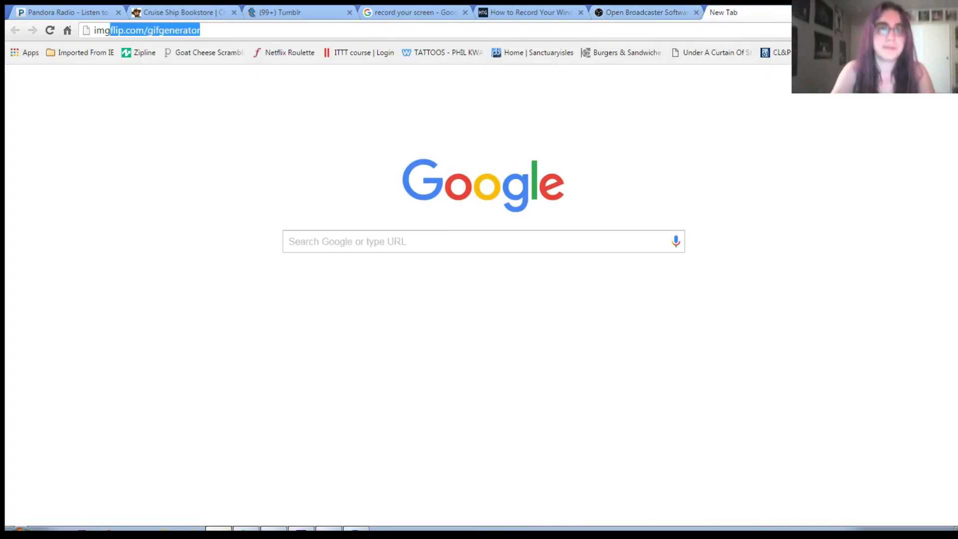
key(Return)
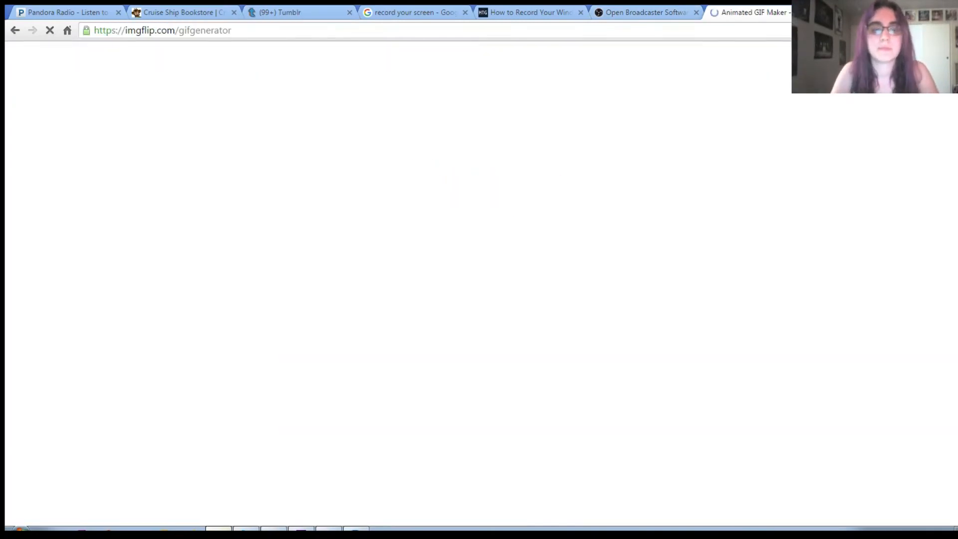
key(alt+Tab)
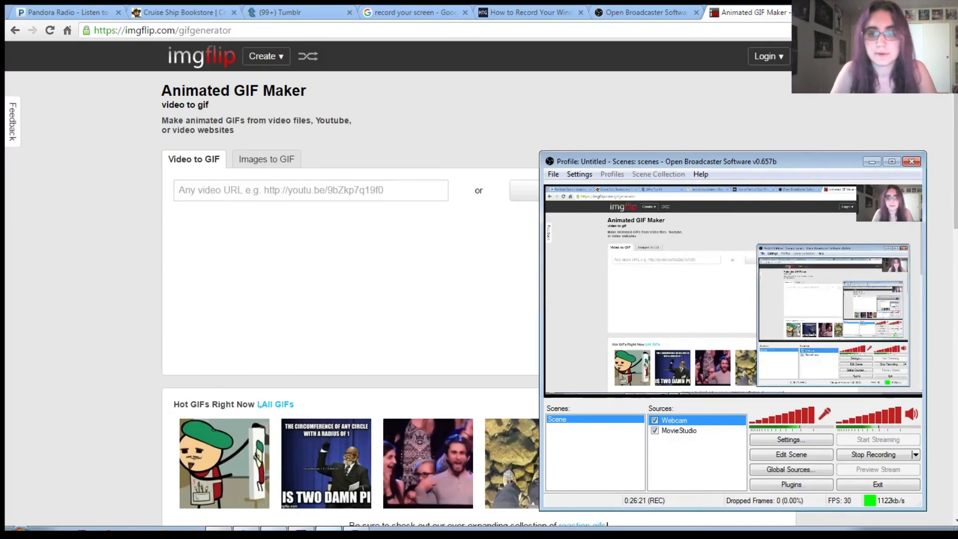
key(alt+Tab)
Upload 6.9.mp4 from the Movie Studio 13.0 Projects folder in Documents to the GIF maker.
click(647, 190)
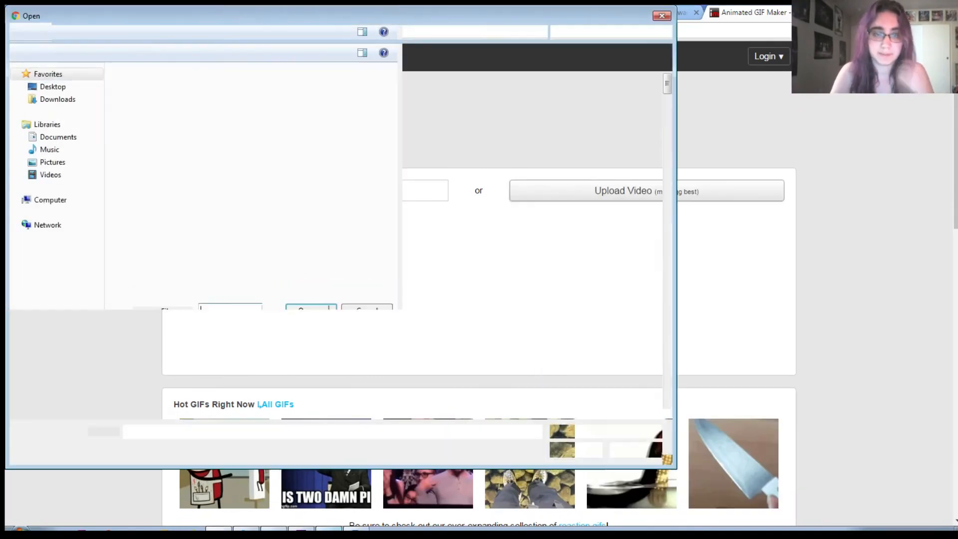
click(58, 137)
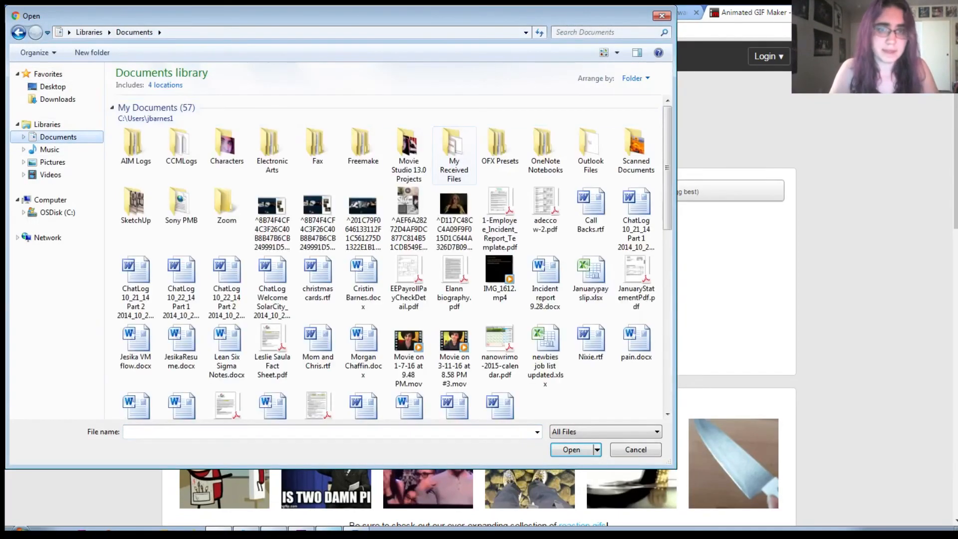
double_click(409, 152)
click(144, 149)
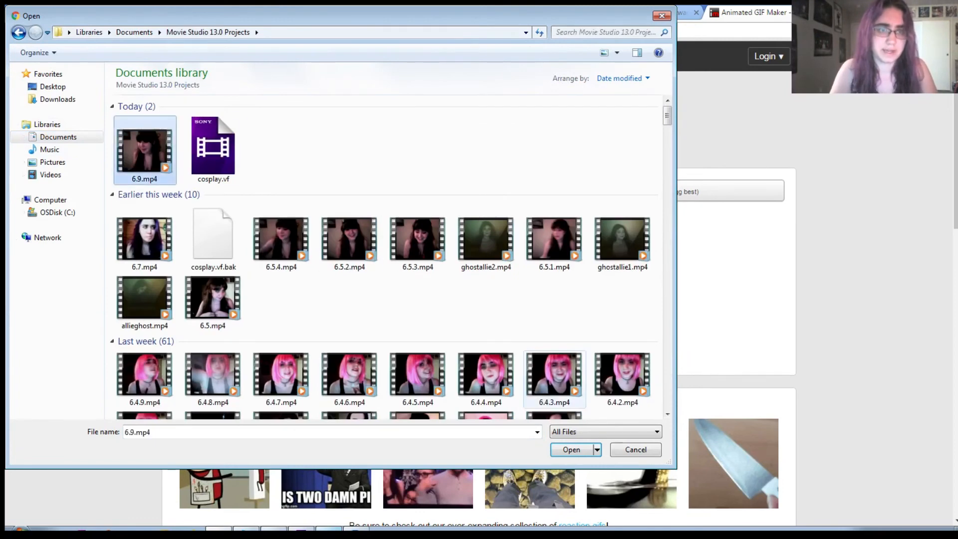
click(571, 449)
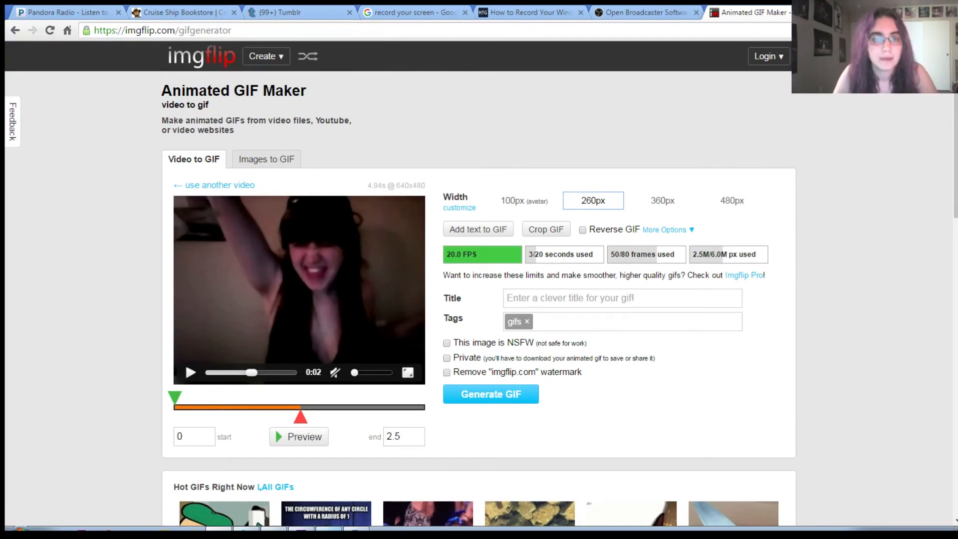
Trim the GIF range to start at 1.89 and end at 4.81 seconds.
drag(300, 417, 410, 417)
drag(175, 398, 270, 398)
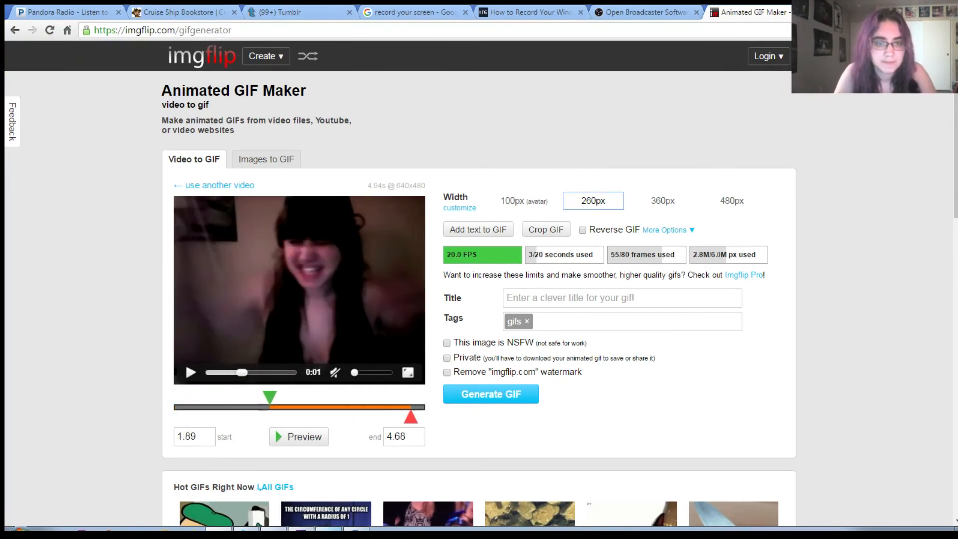
drag(411, 417, 417, 418)
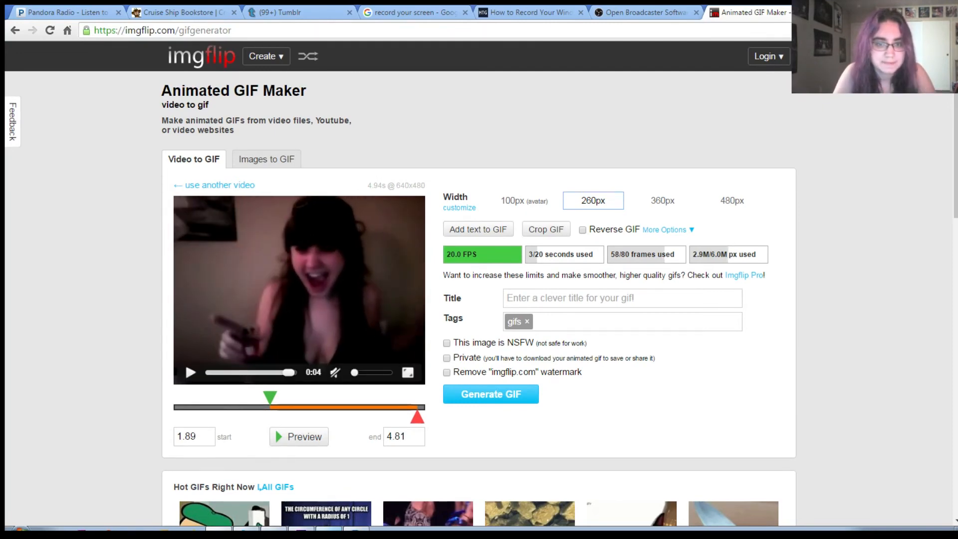
Add the bottom caption "To Slytherdor!" to the GIF.
click(478, 229)
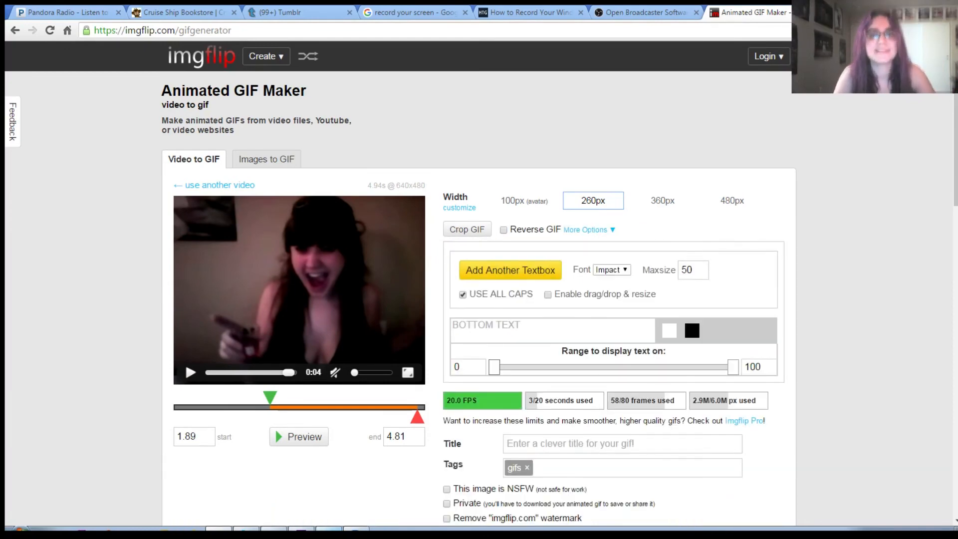
click(552, 330)
text(To Sl)
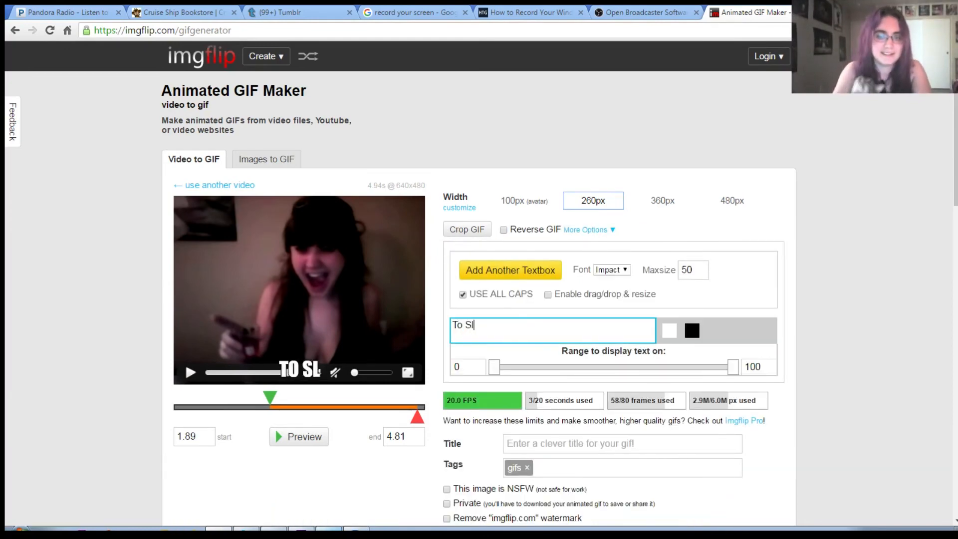
text(ytherdor!)
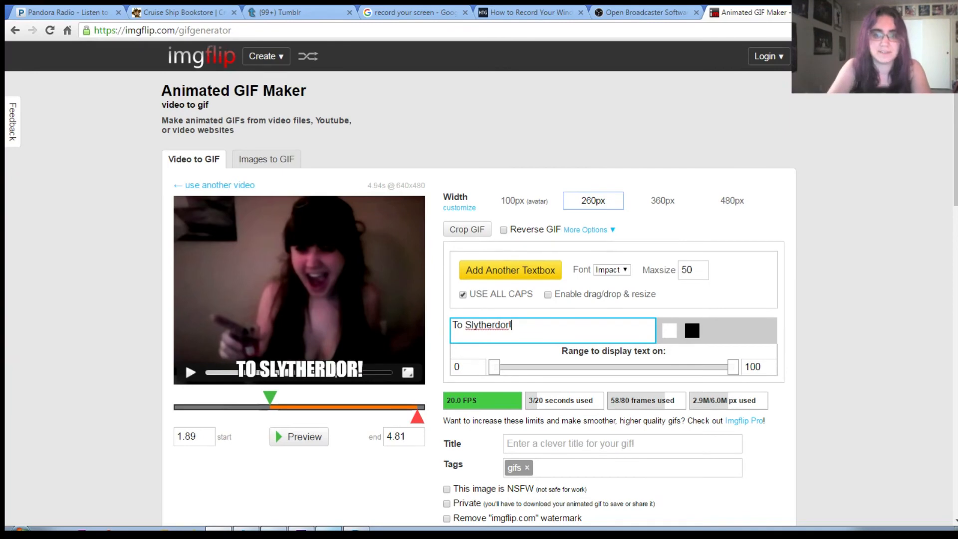
Change the caption font to Arial and turn off all caps.
click(612, 269)
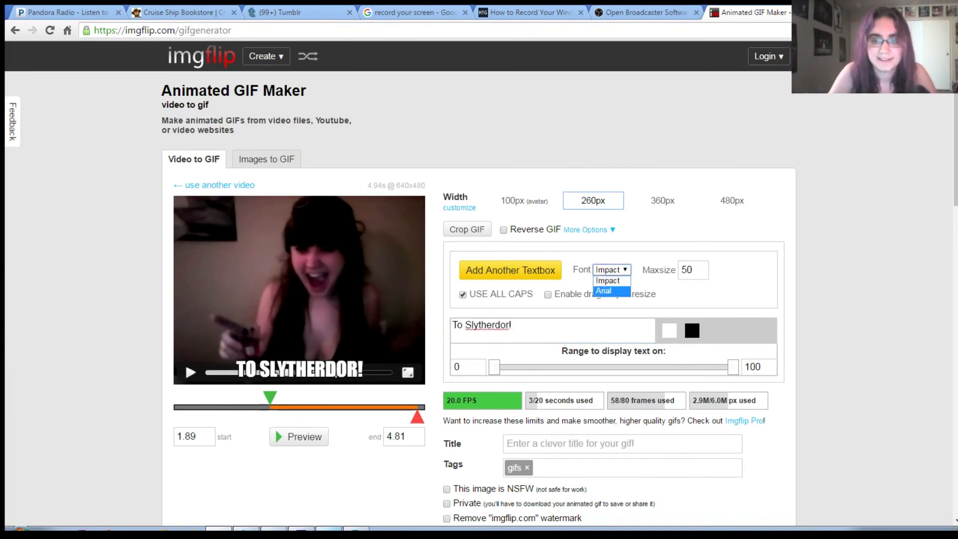
click(605, 291)
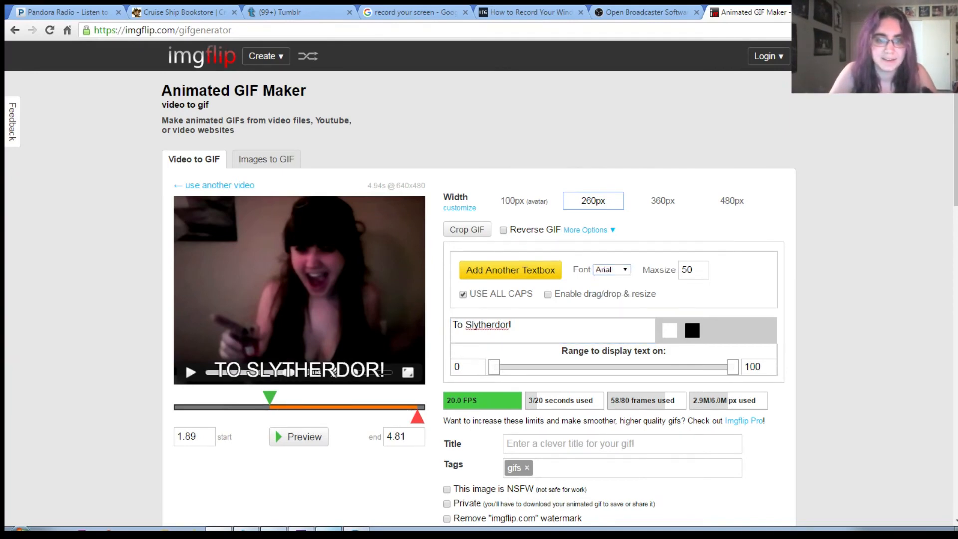
click(463, 295)
click(463, 295)
click(463, 294)
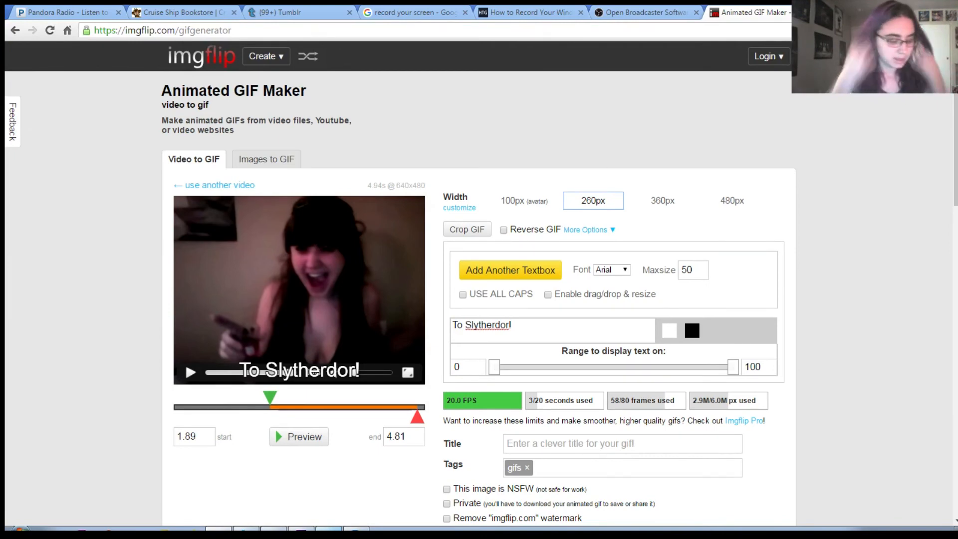
Preview the GIF and limit the caption's display range to 0 through 69.2.
click(299, 437)
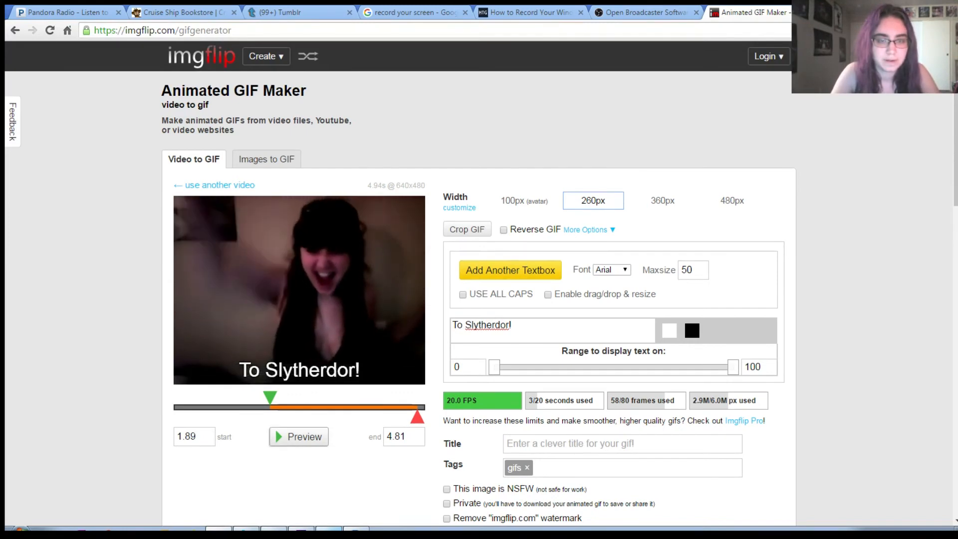
drag(733, 367, 654, 367)
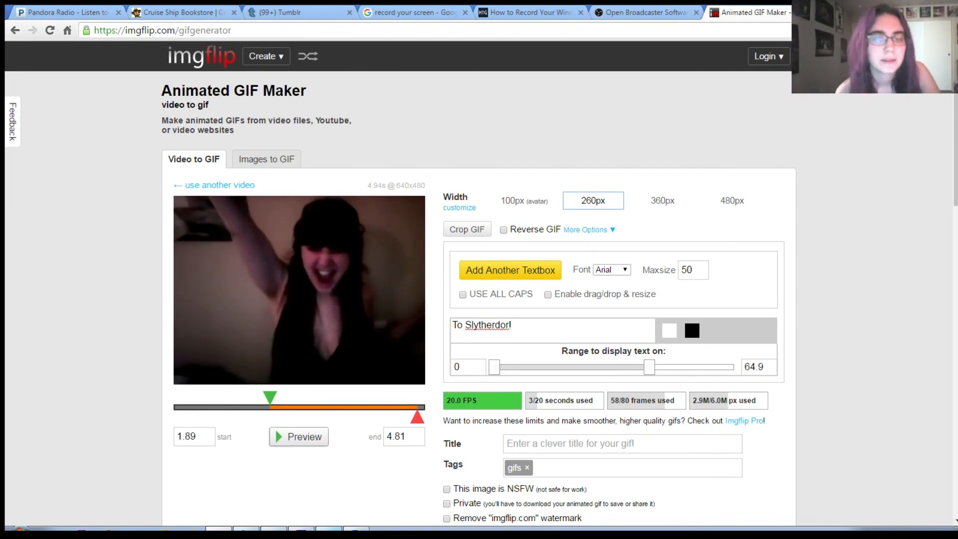
drag(649, 367, 659, 367)
Set the GIF width to 360px, expand the additional options, generate the GIF and check its file size.
click(662, 201)
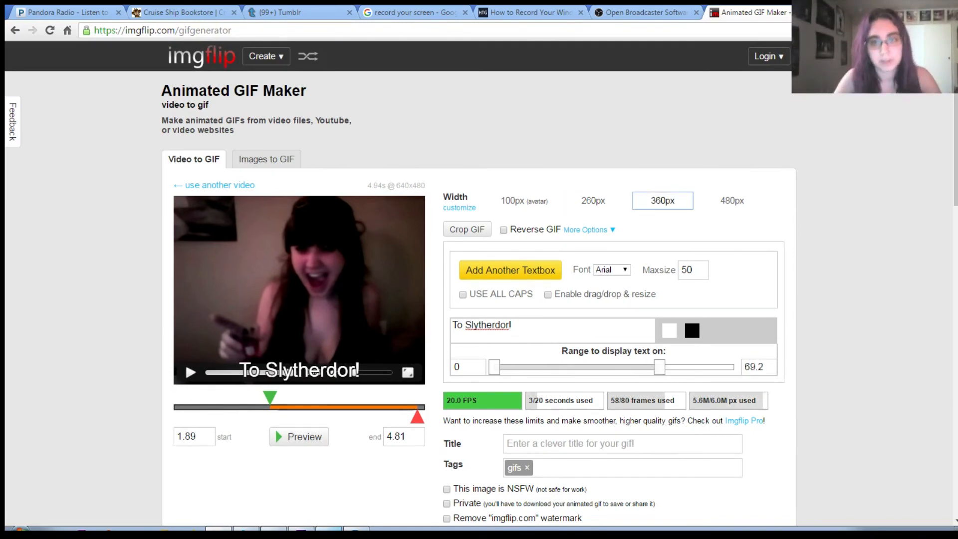
click(585, 230)
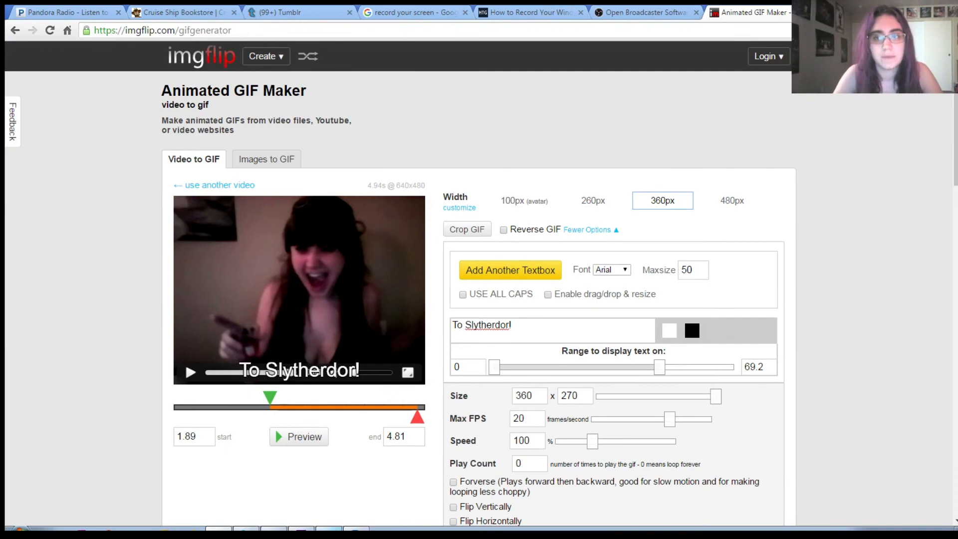
scroll(479, 279, down, 5)
double_click(491, 499)
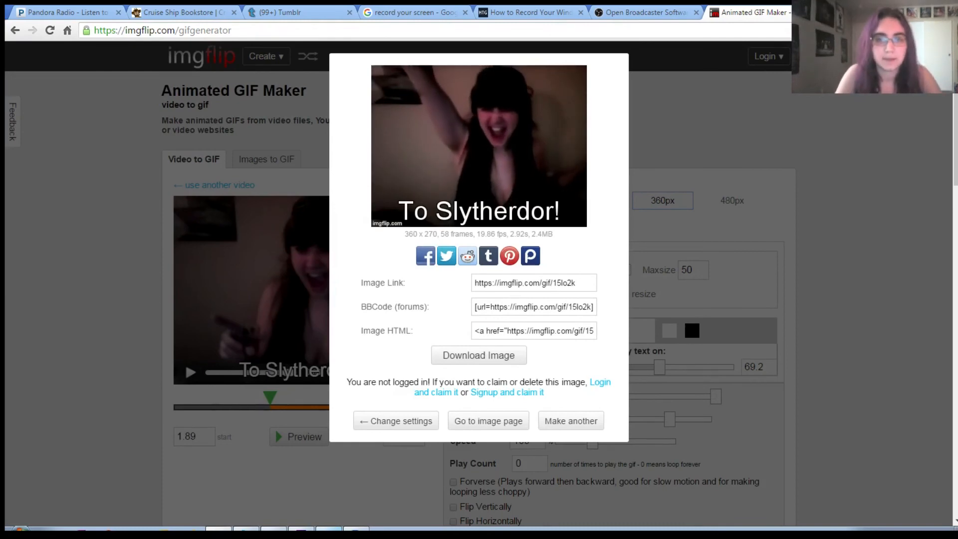
drag(553, 234, 528, 234)
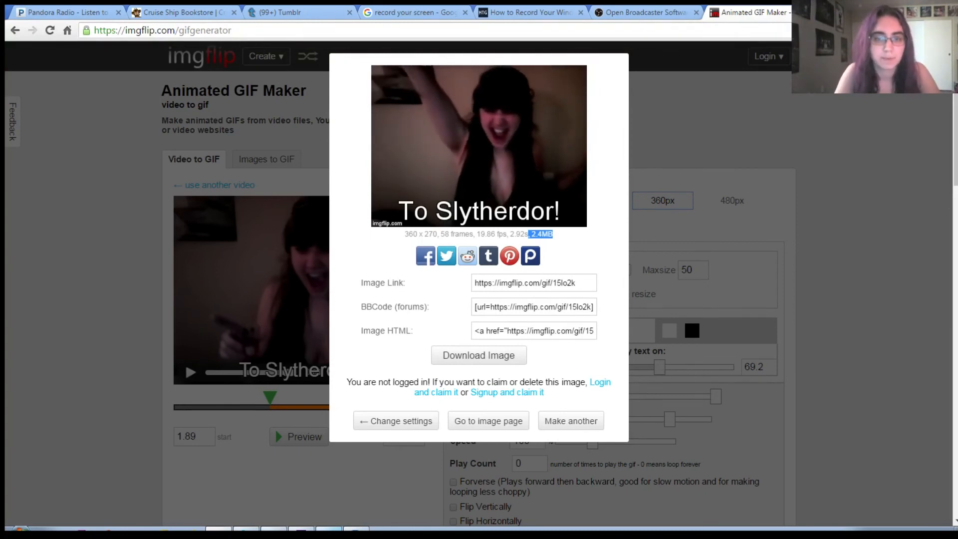
Return to the settings, reduce the maximum frame rate to 12.9 FPS and generate the GIF again.
click(413, 424)
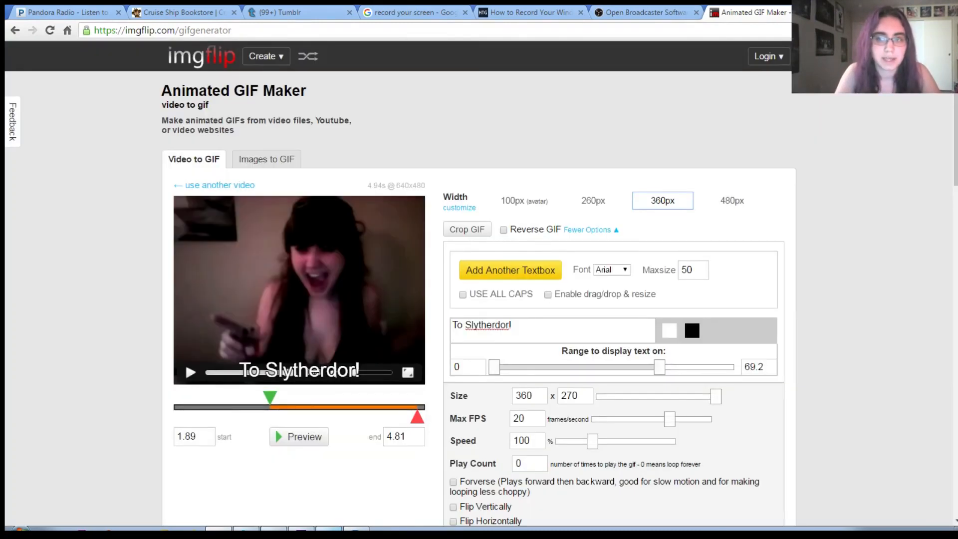
scroll(479, 280, down, 3)
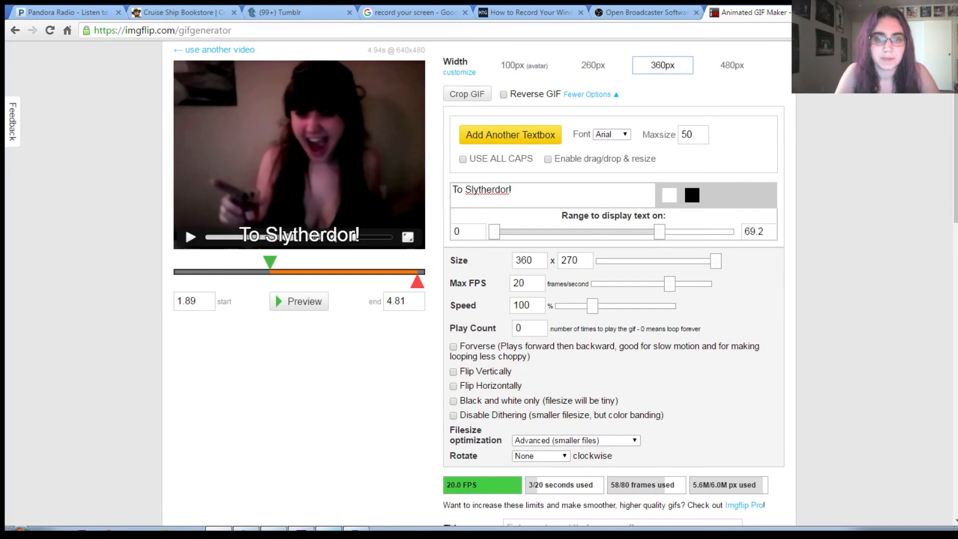
drag(670, 283, 640, 284)
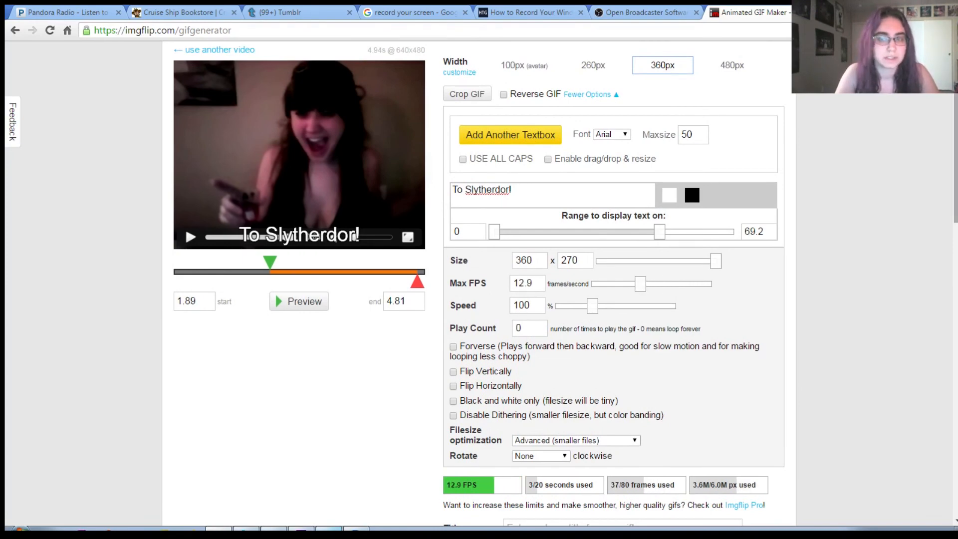
scroll(564, 279, down, 3)
click(491, 511)
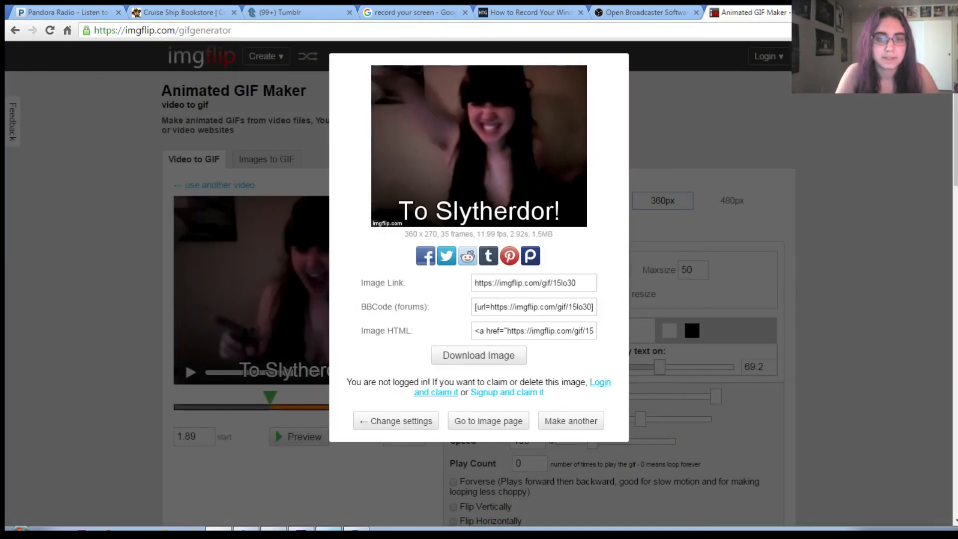
Check the new GIF's file size, dismiss the sharing options and go back to the GIF settings.
mouse_move(529, 256)
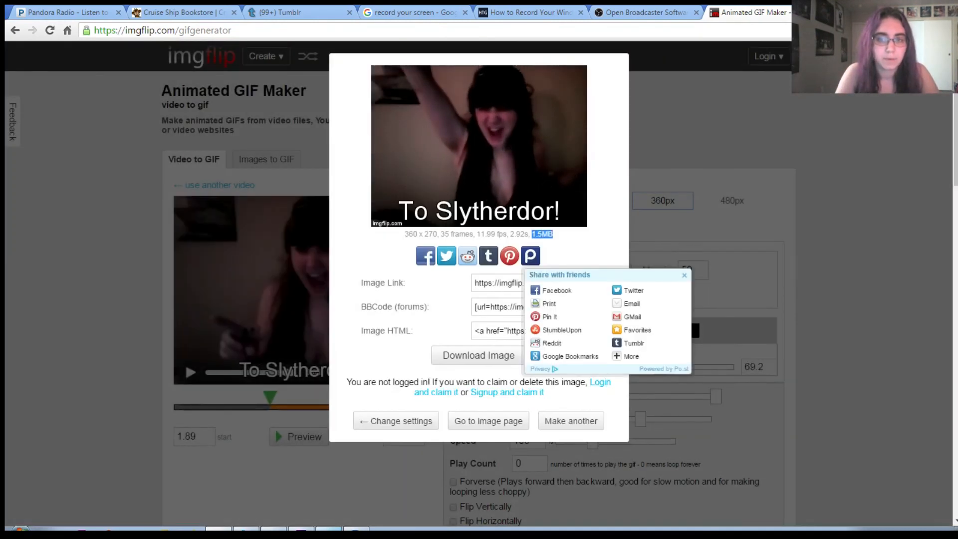
click(573, 249)
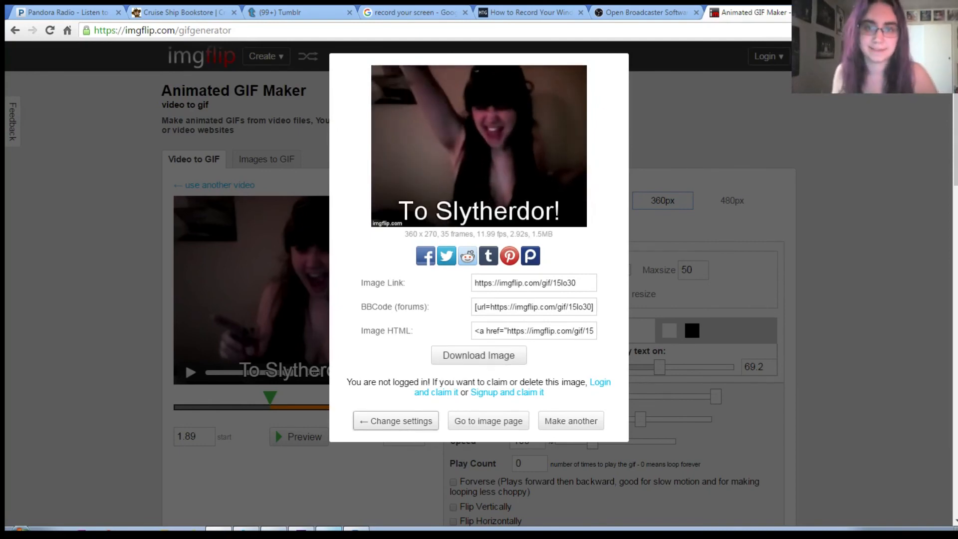
click(396, 421)
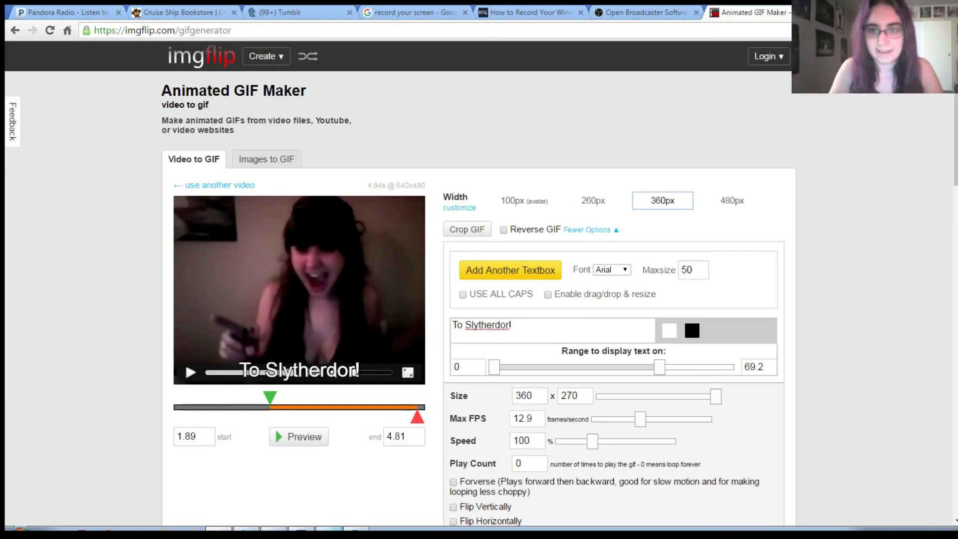